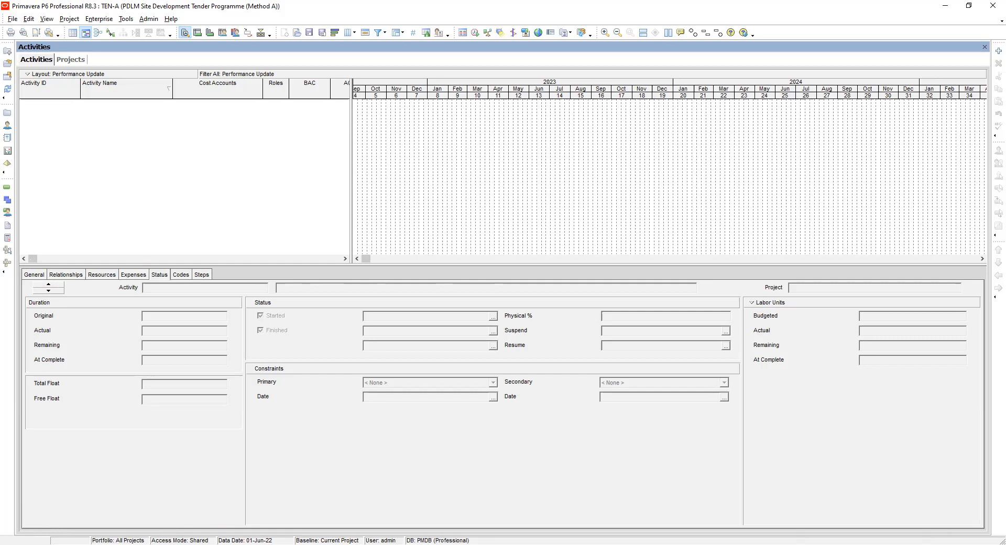
# Show the enterprise projects list and select the TEN-A project under PDLM SITE DEVELOPMENT.
pyautogui.click(99, 20)
pyautogui.click(111, 34)
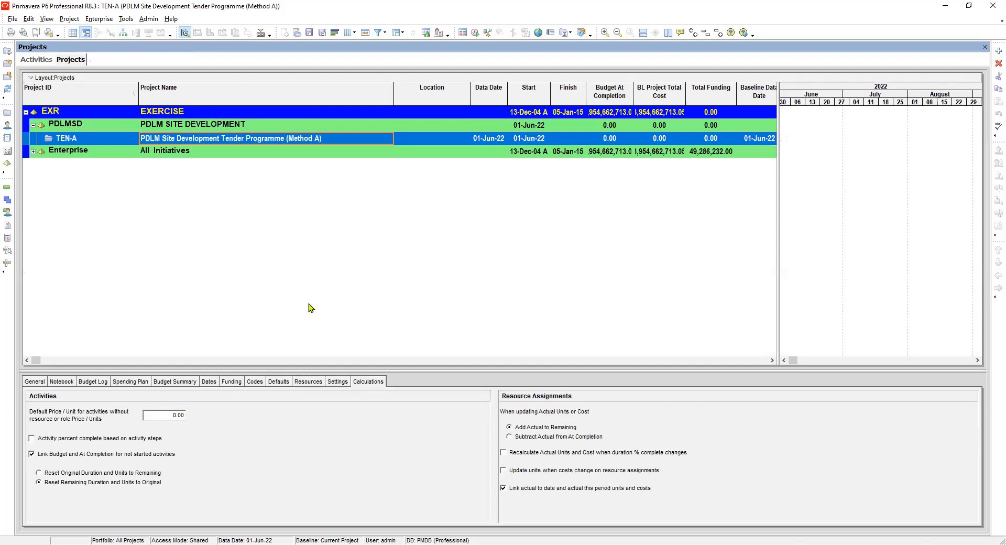
pyautogui.click(167, 114)
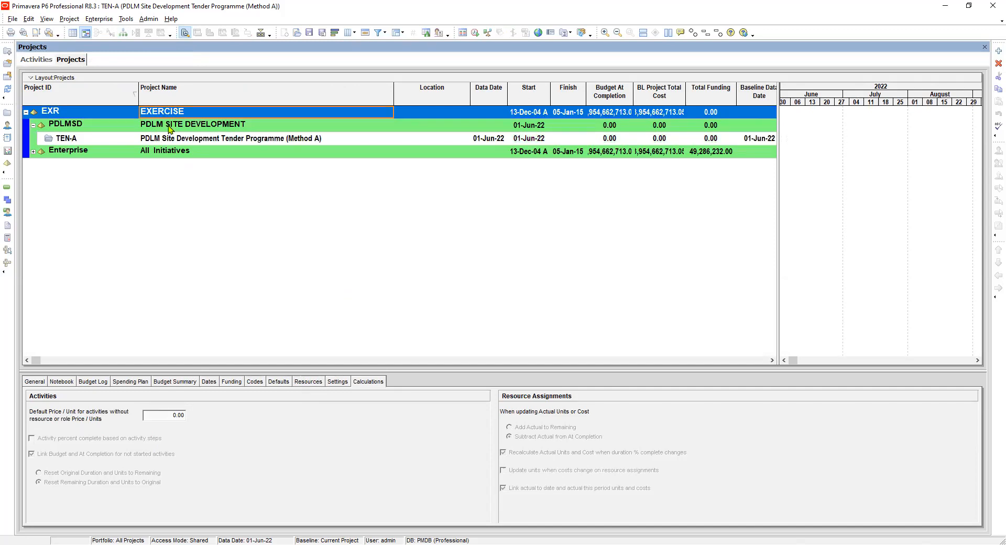
pyautogui.click(166, 126)
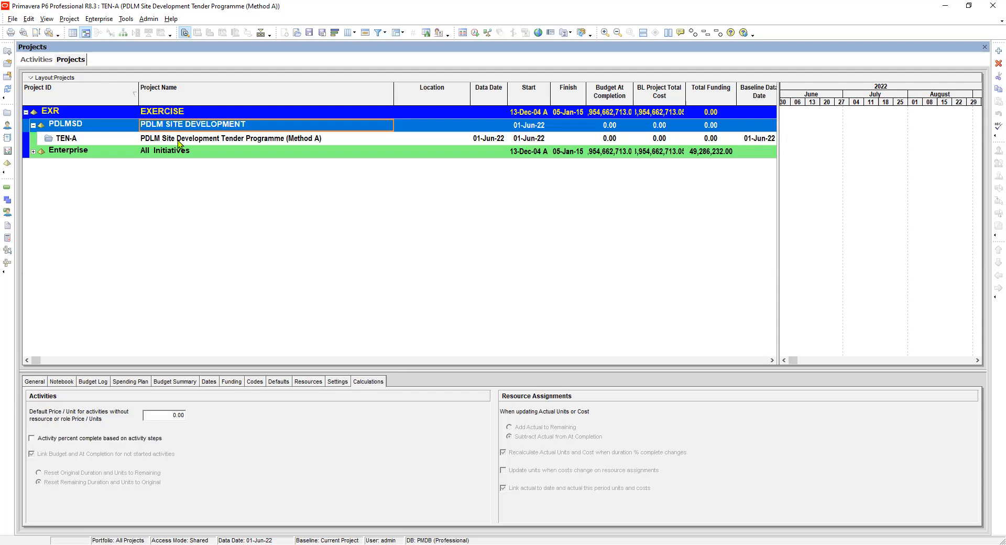
pyautogui.click(179, 139)
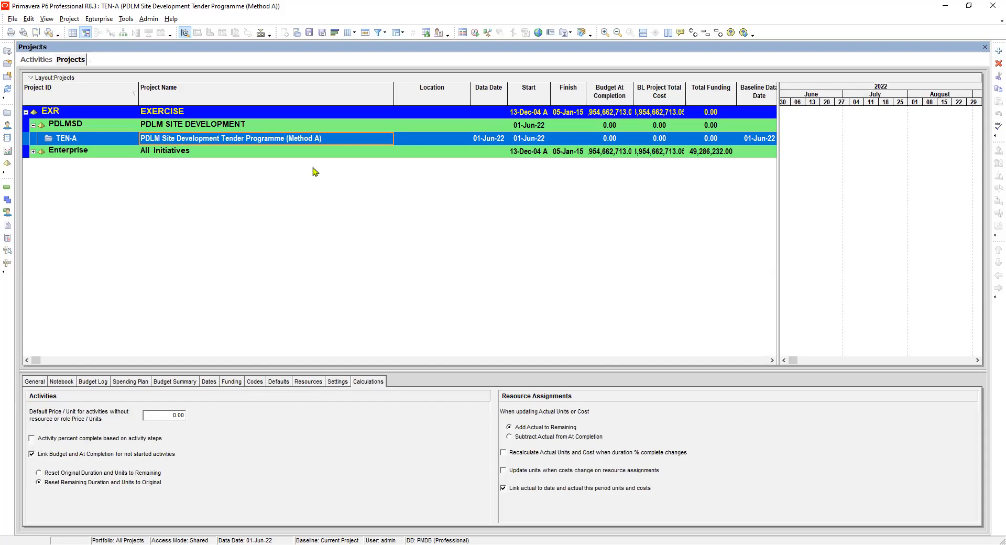
# Open the user preferences and show the time units settings.
pyautogui.click(28, 21)
pyautogui.click(48, 48)
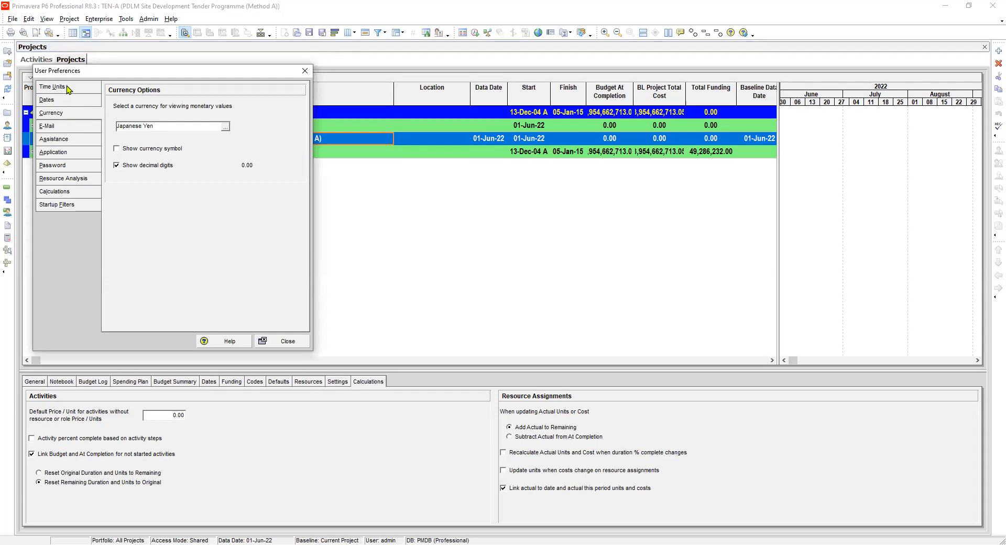
pyautogui.click(67, 88)
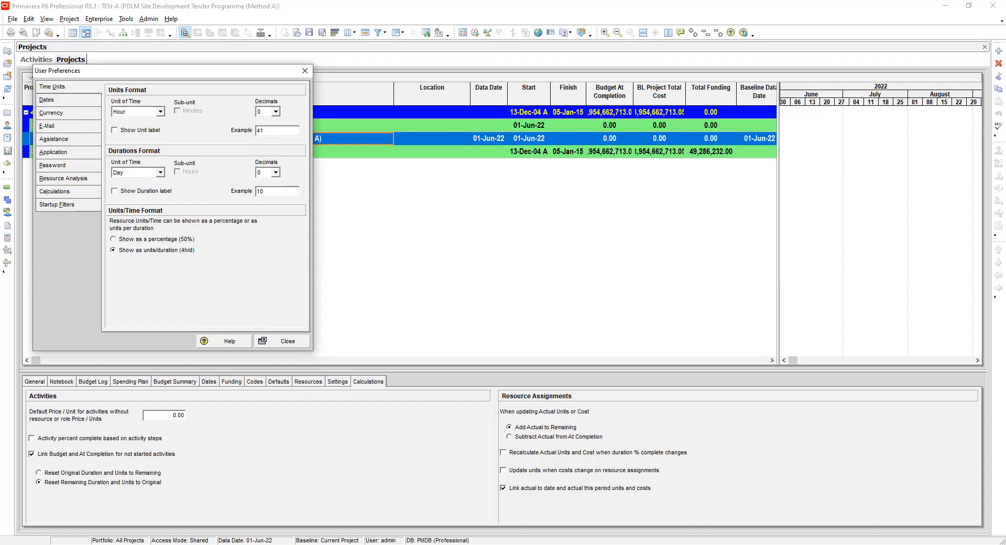
# Try Hour as the unit of time for the durations format and set it back to Day.
pyautogui.click(134, 172)
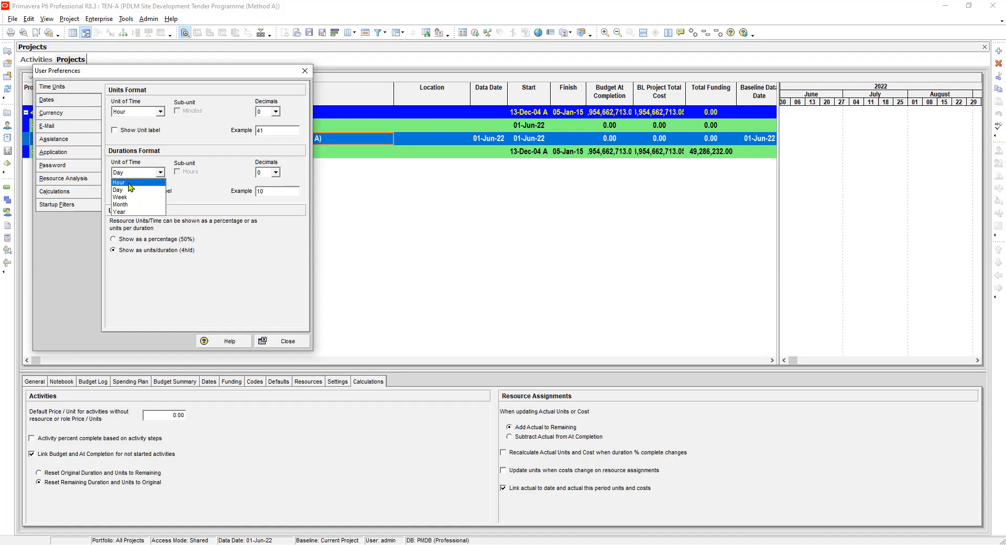
pyautogui.click(129, 182)
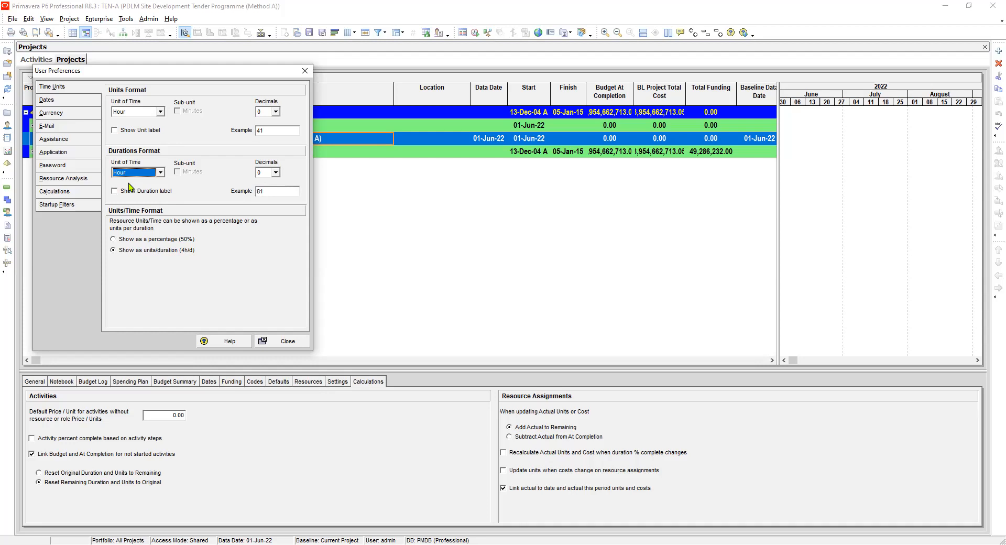
pyautogui.click(160, 173)
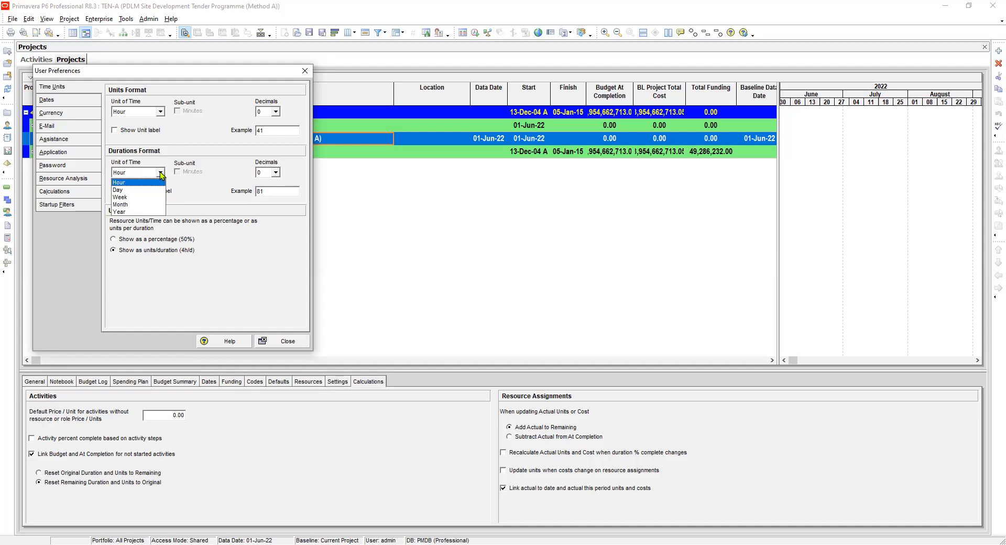
pyautogui.click(128, 190)
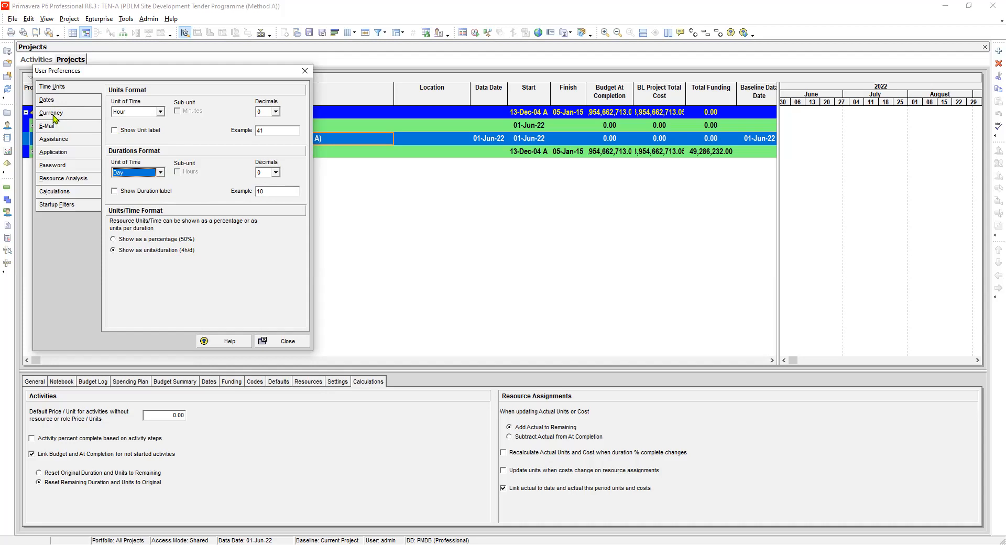
# Set the currency for viewing monetary values to US Dollar in the user preferences.
pyautogui.click(71, 117)
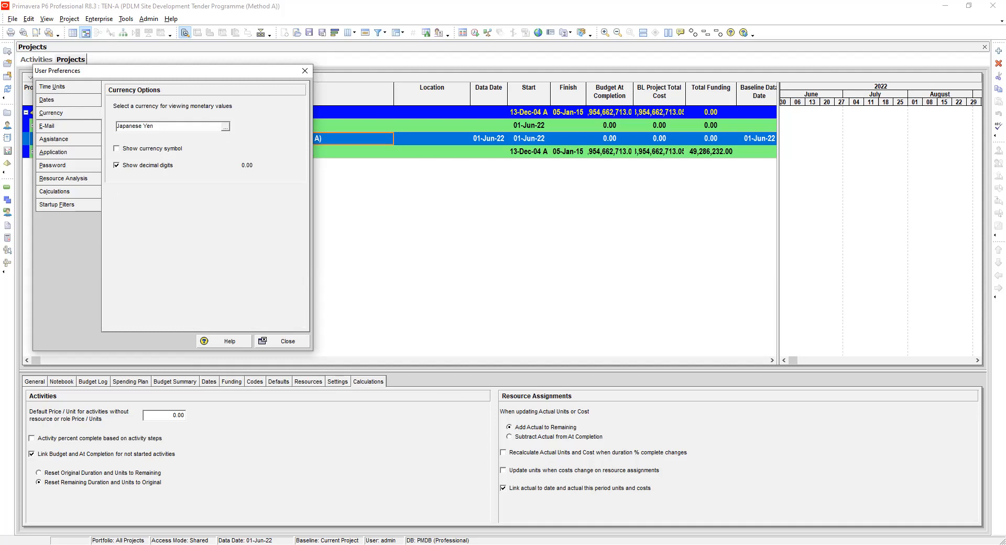
pyautogui.click(225, 126)
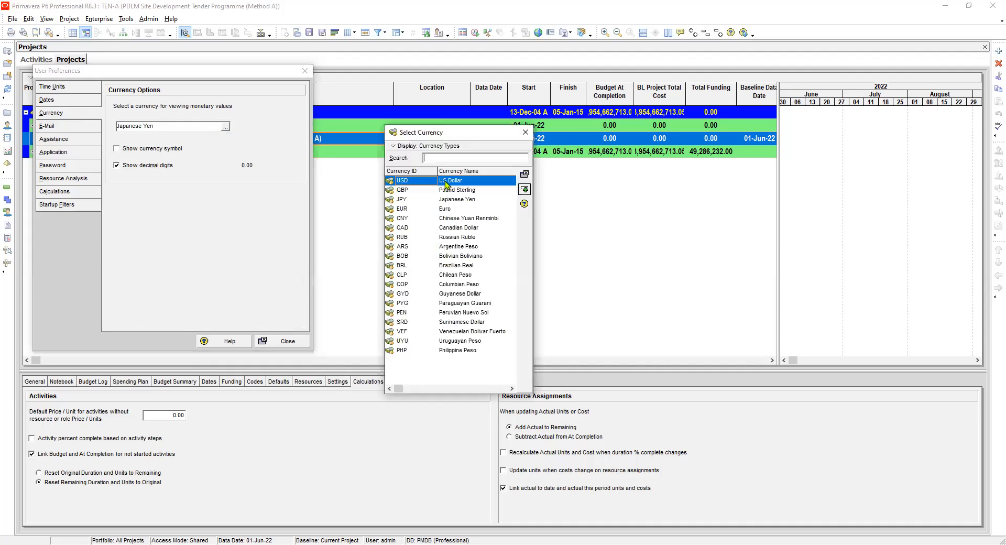
pyautogui.click(449, 181)
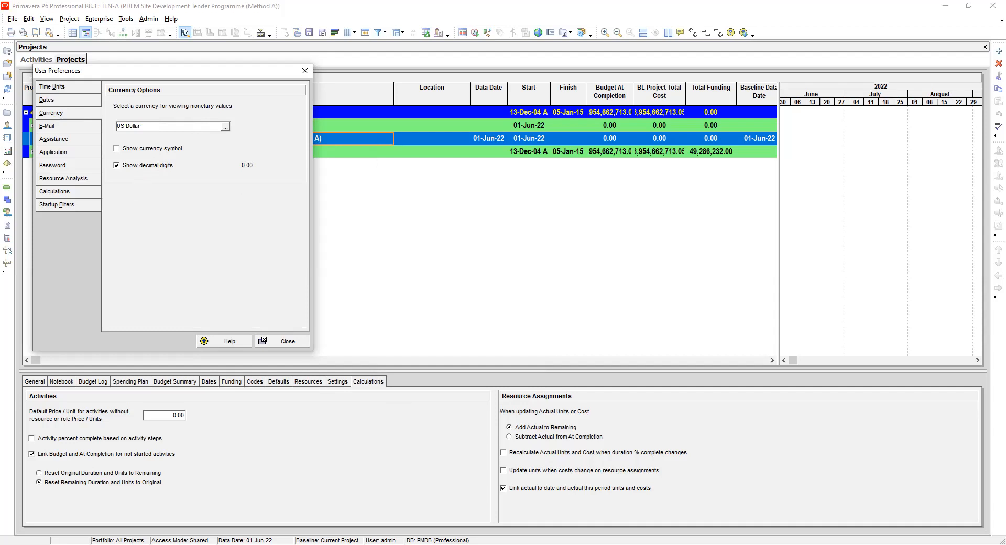
pyautogui.click(225, 127)
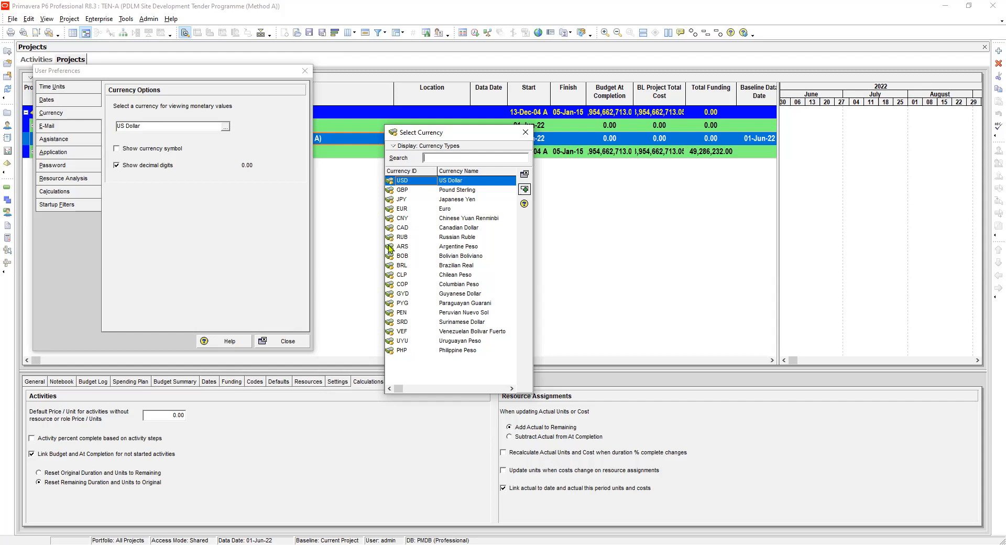
pyautogui.click(526, 133)
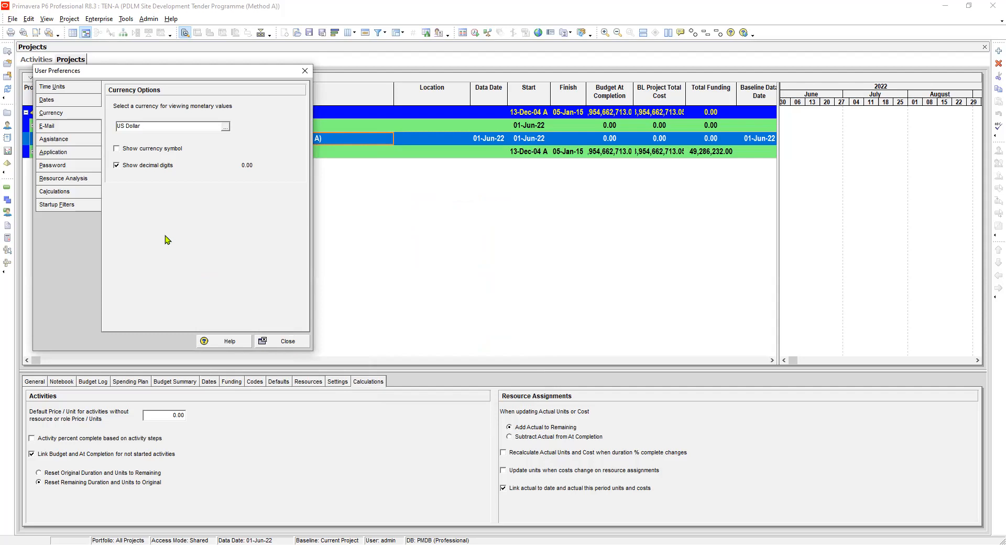
# Review the e-mail, assistance and application settings, including the grouping band labels, and close the user preferences.
pyautogui.click(54, 127)
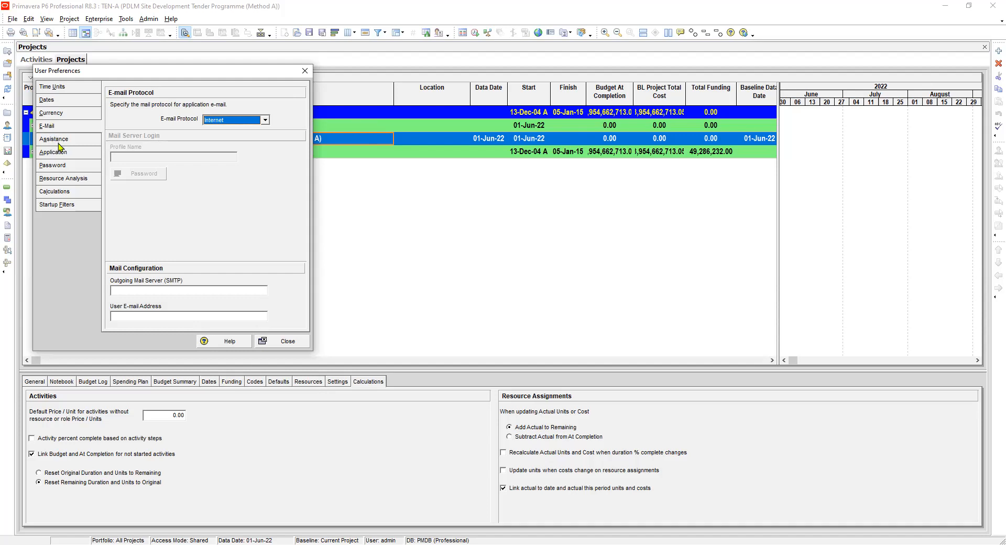
pyautogui.click(58, 142)
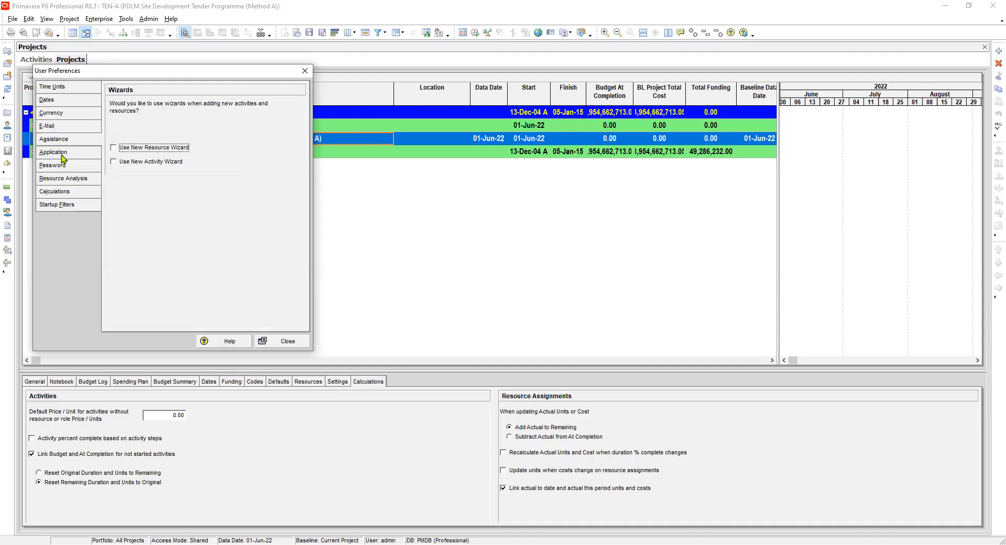
pyautogui.click(55, 152)
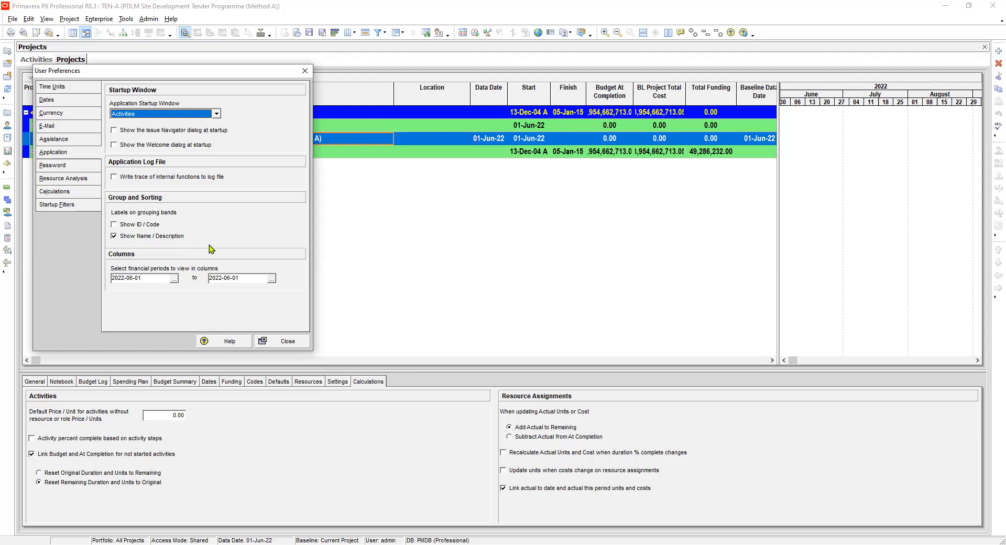
pyautogui.click(114, 225)
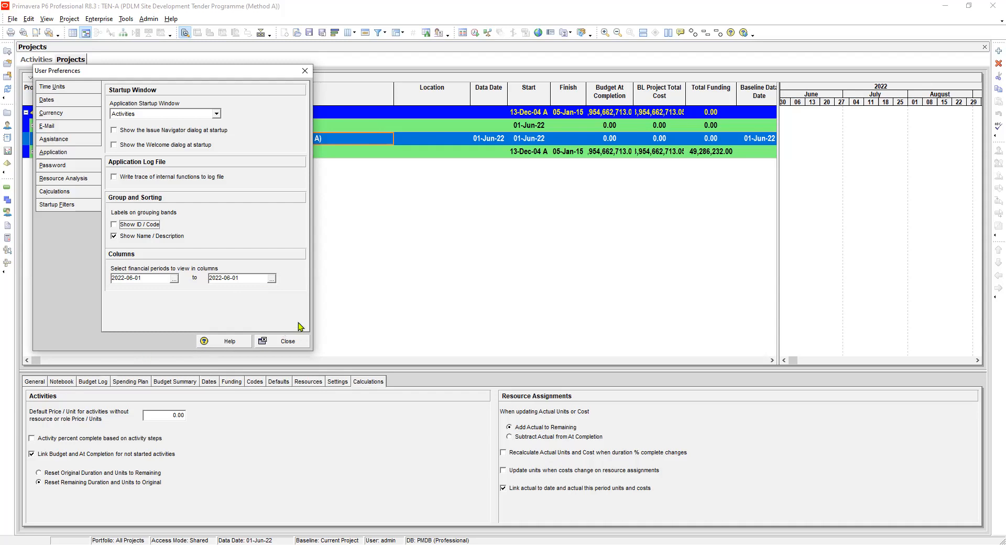
pyautogui.click(291, 343)
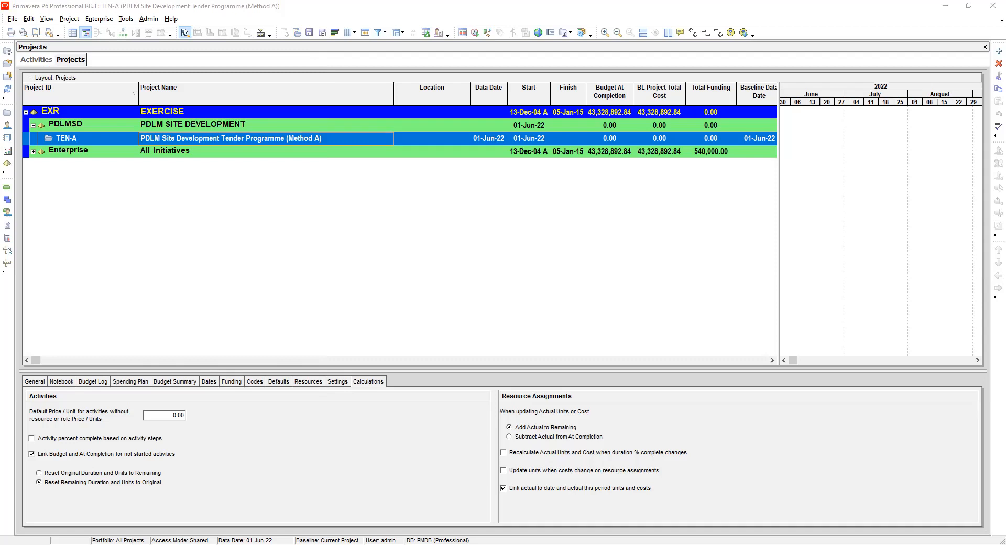
# Review the list of users and their module access, and close it.
pyautogui.click(295, 479)
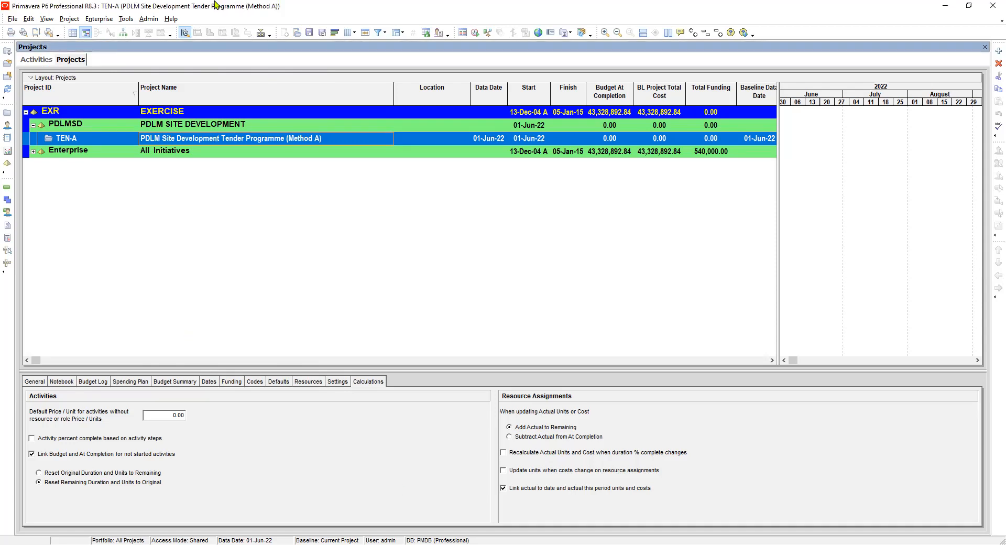
pyautogui.click(150, 20)
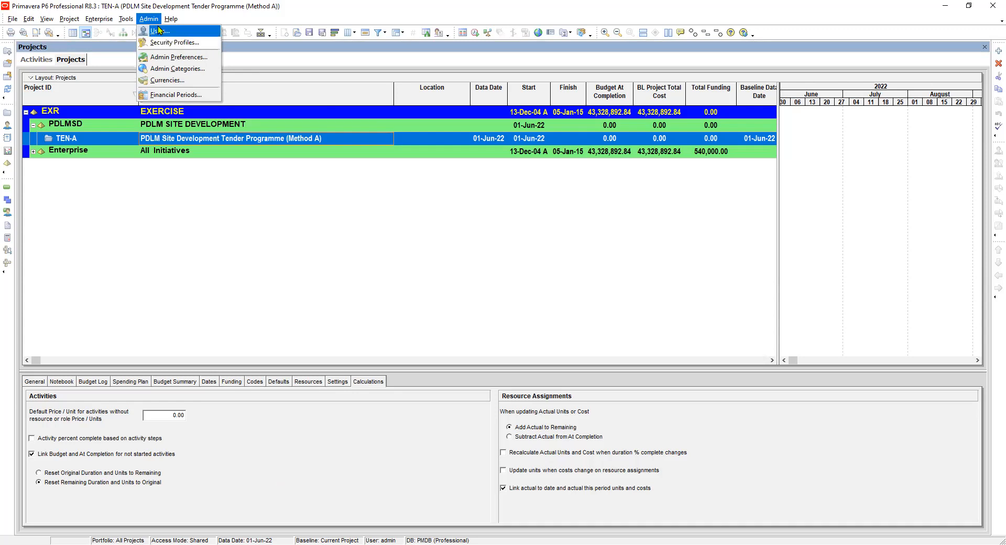
pyautogui.click(159, 33)
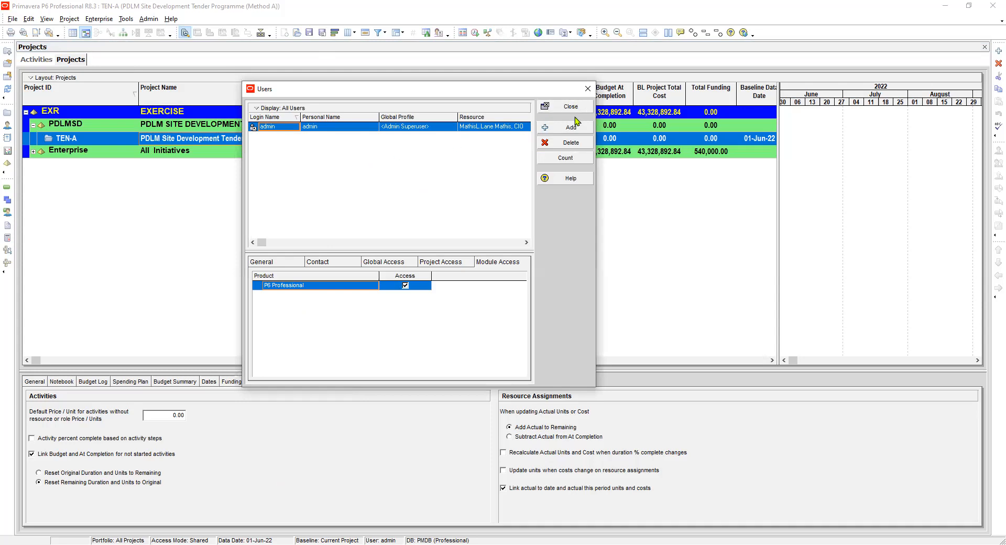
pyautogui.click(570, 108)
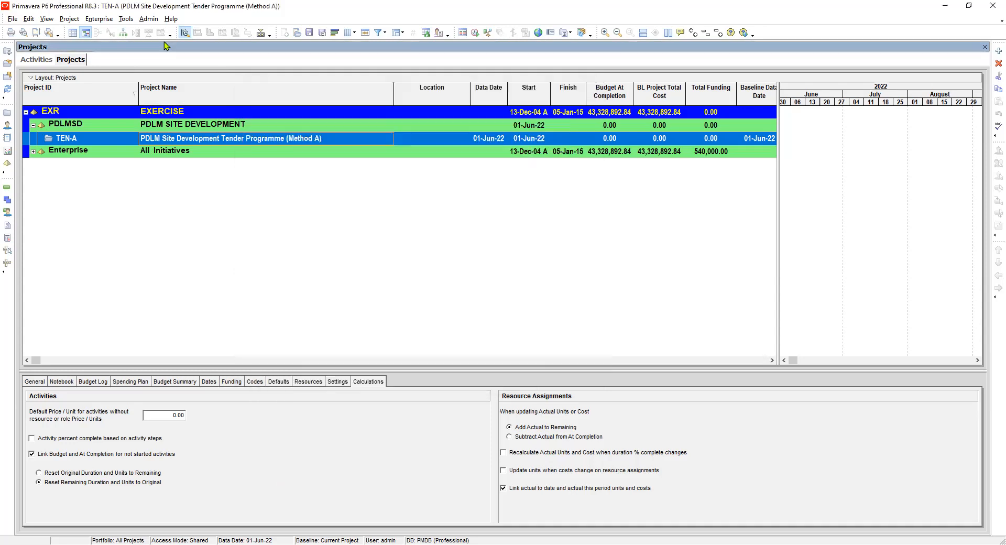
# Open the admin preferences and examine the general settings, data limits, ID lengths and time periods.
pyautogui.click(148, 19)
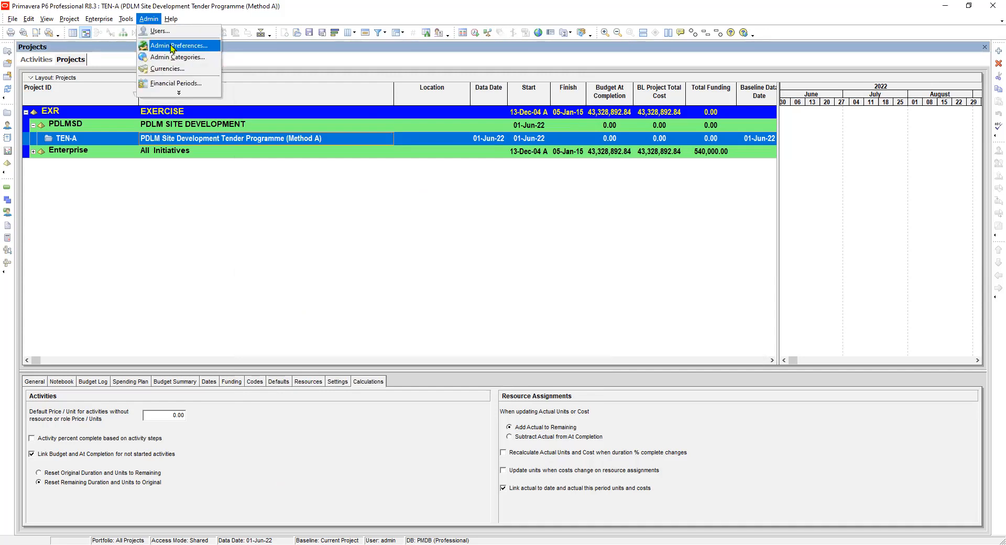
pyautogui.click(171, 47)
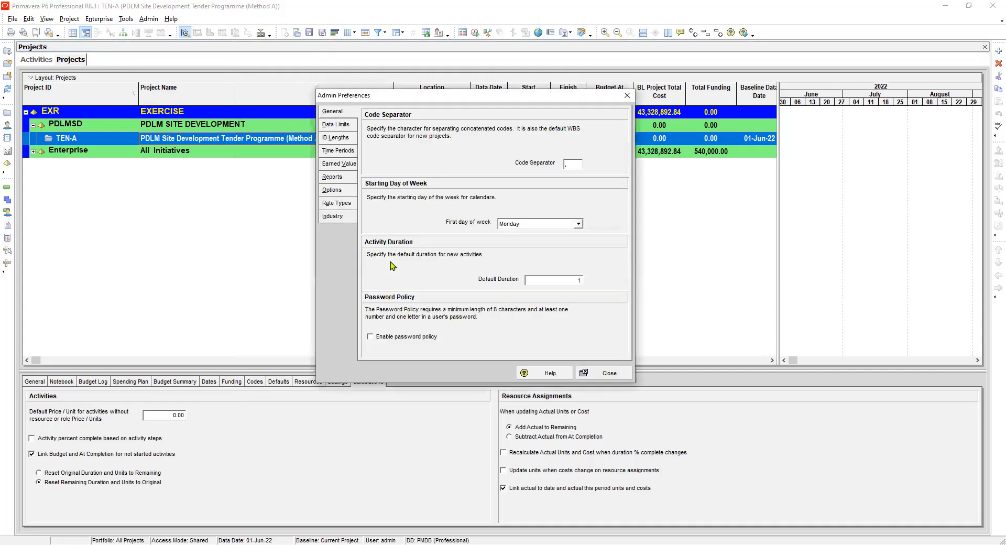
pyautogui.click(338, 126)
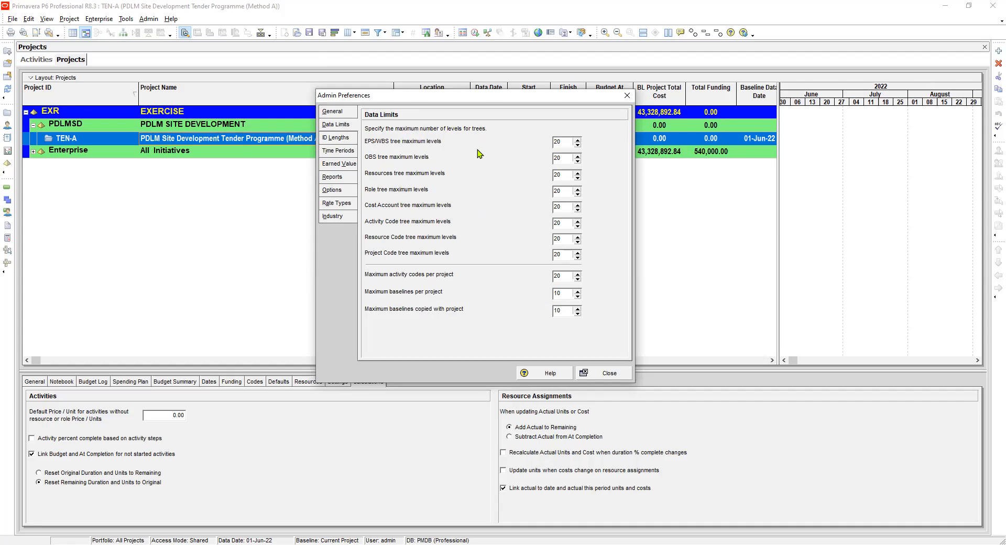
pyautogui.click(334, 137)
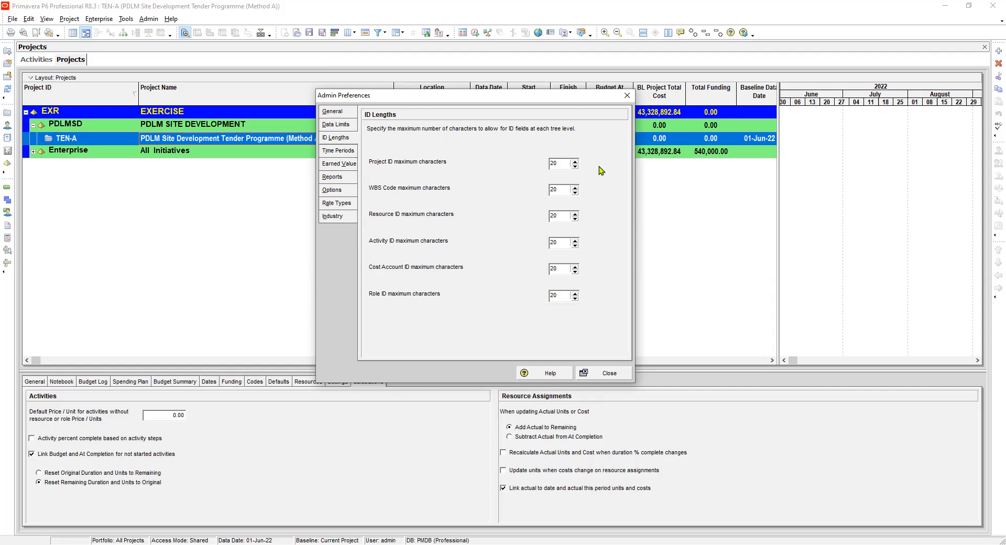
pyautogui.click(338, 151)
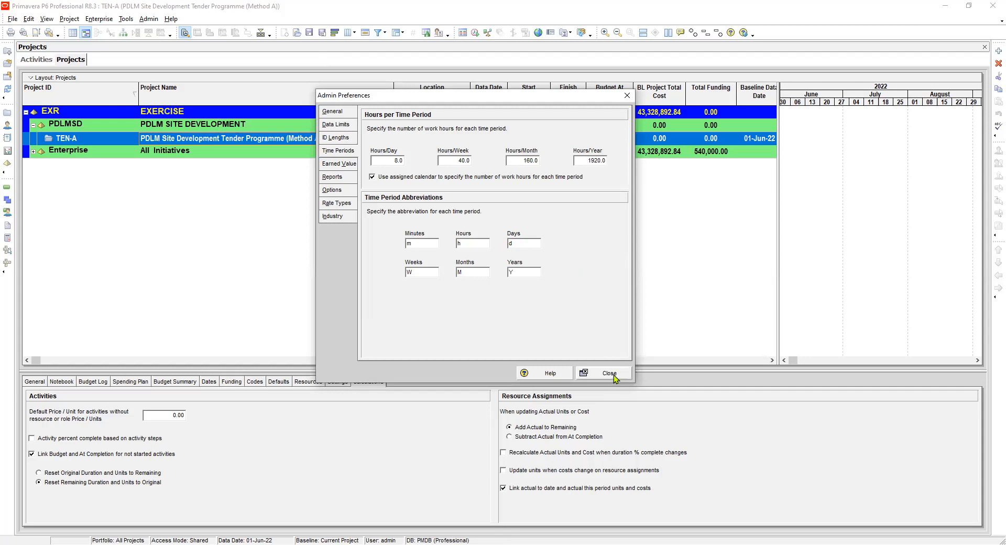
# Examine the earned value, reports, rate types and industry settings, and close the admin preferences.
pyautogui.click(337, 165)
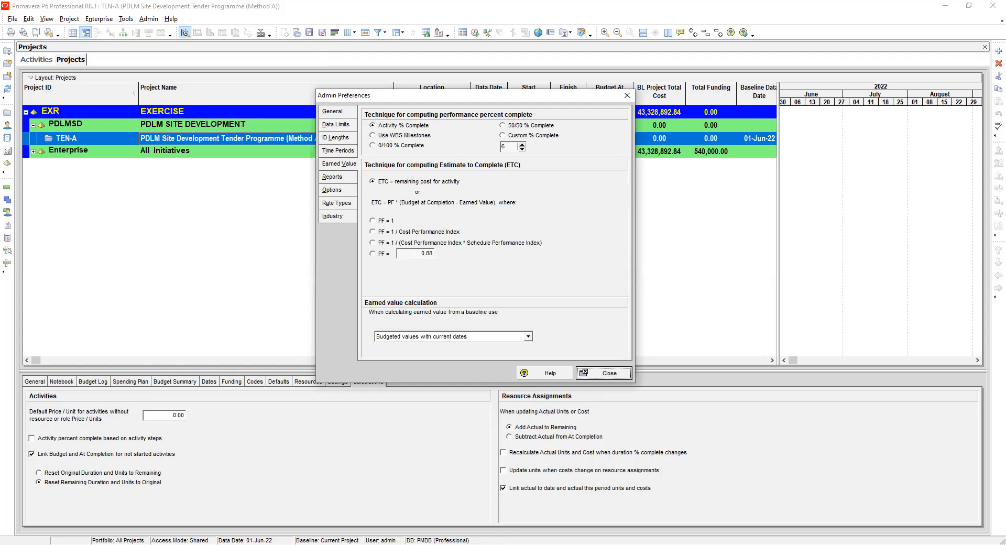
pyautogui.click(336, 180)
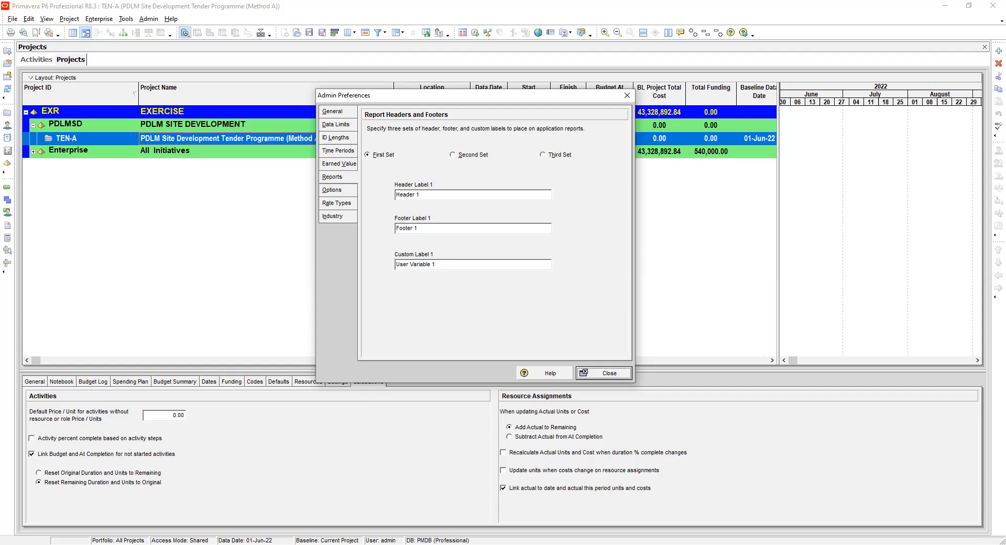
pyautogui.click(340, 204)
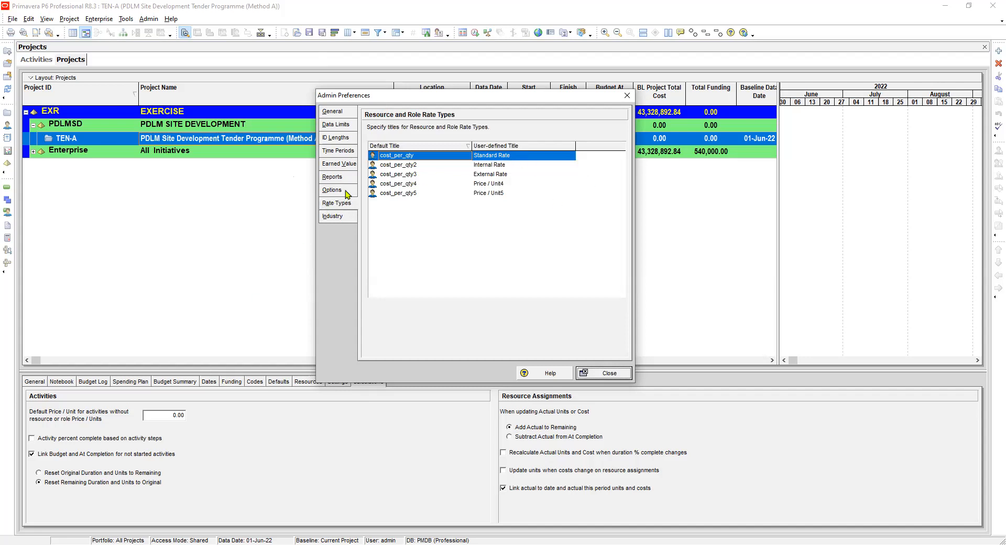
pyautogui.click(335, 218)
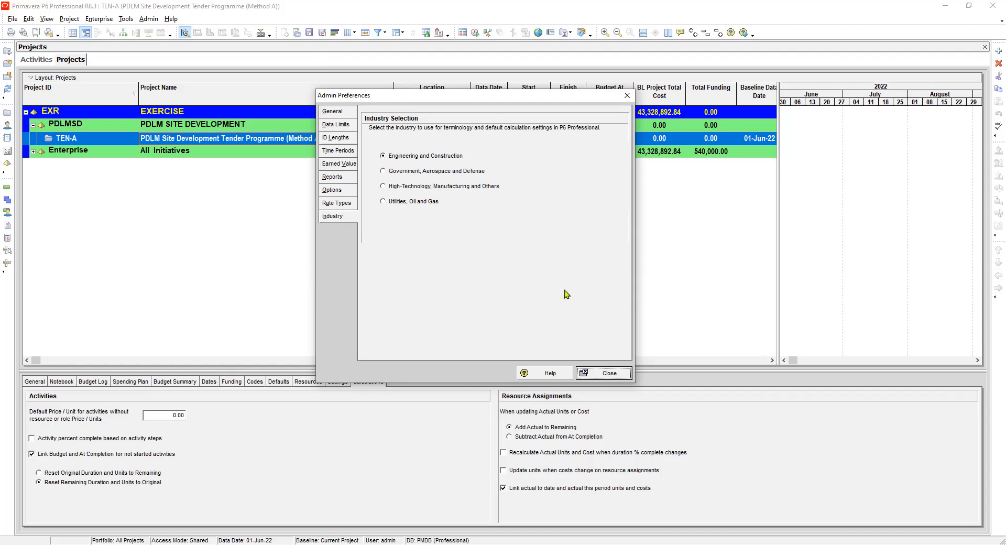
pyautogui.click(599, 373)
# Open the admin categories and review the baseline types, expense categories, WBS categories and document categories.
pyautogui.click(149, 19)
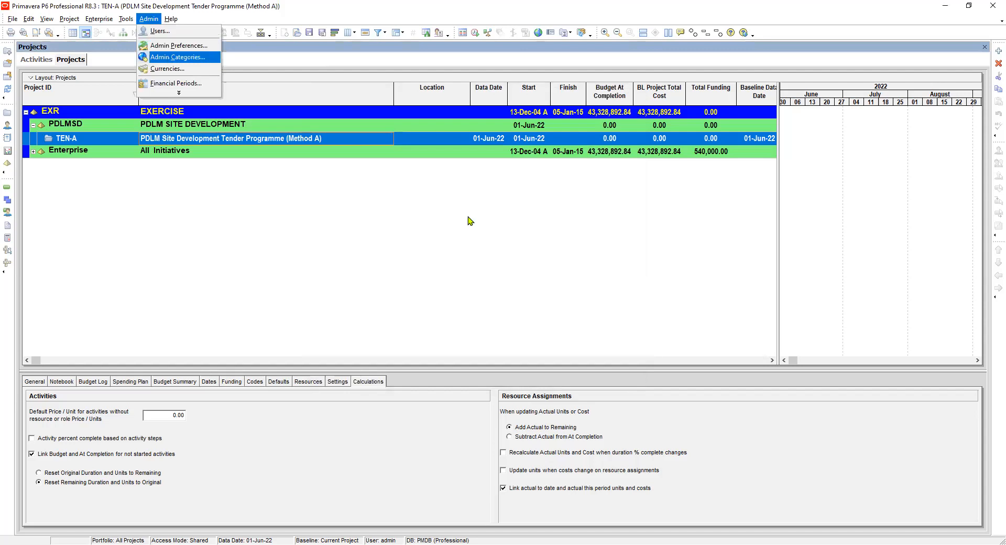
pyautogui.press('Return')
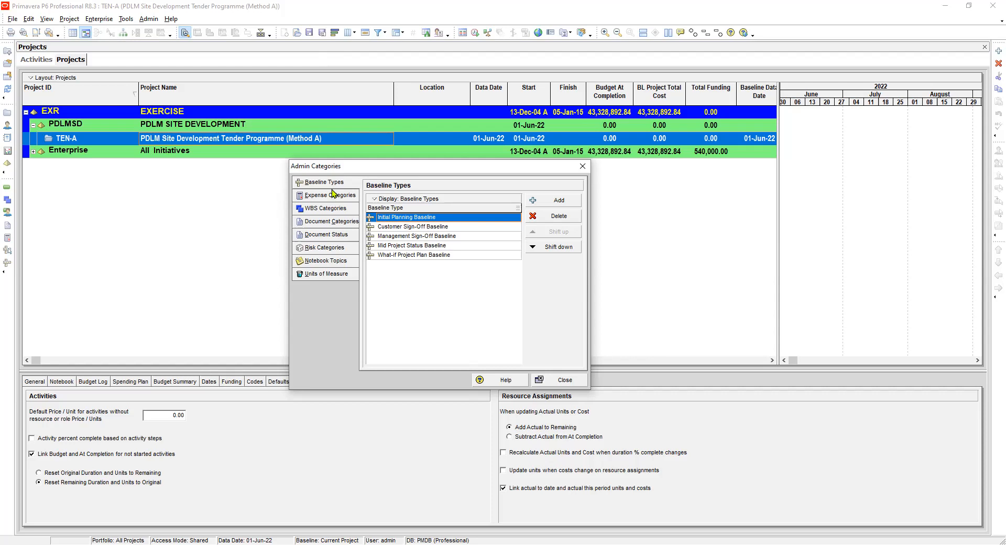
pyautogui.click(332, 193)
pyautogui.click(336, 183)
pyautogui.click(334, 197)
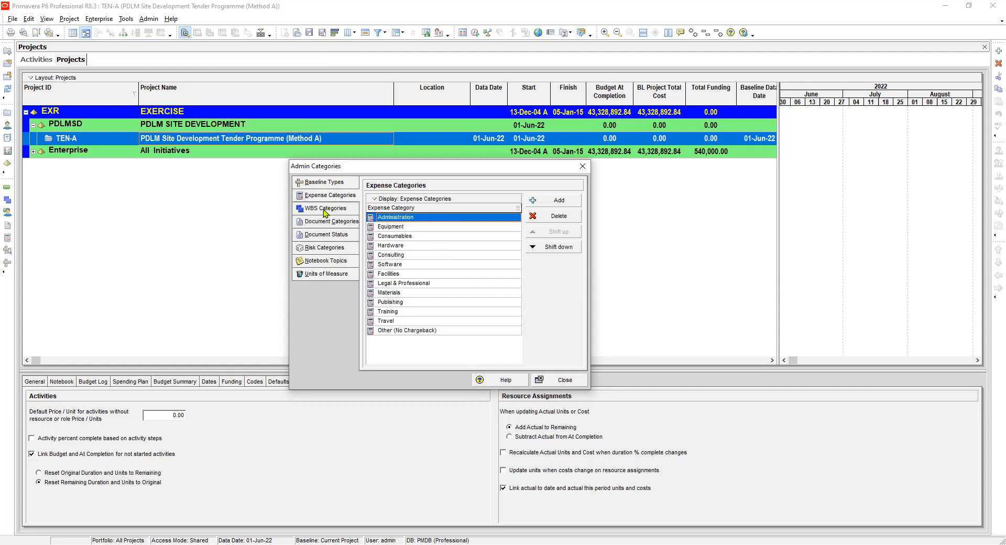
pyautogui.click(324, 210)
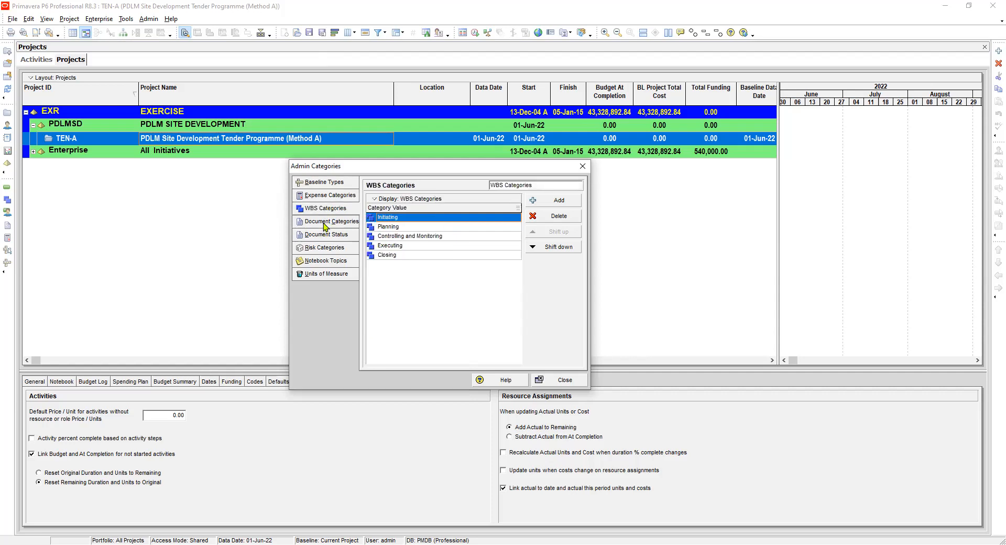
pyautogui.click(325, 225)
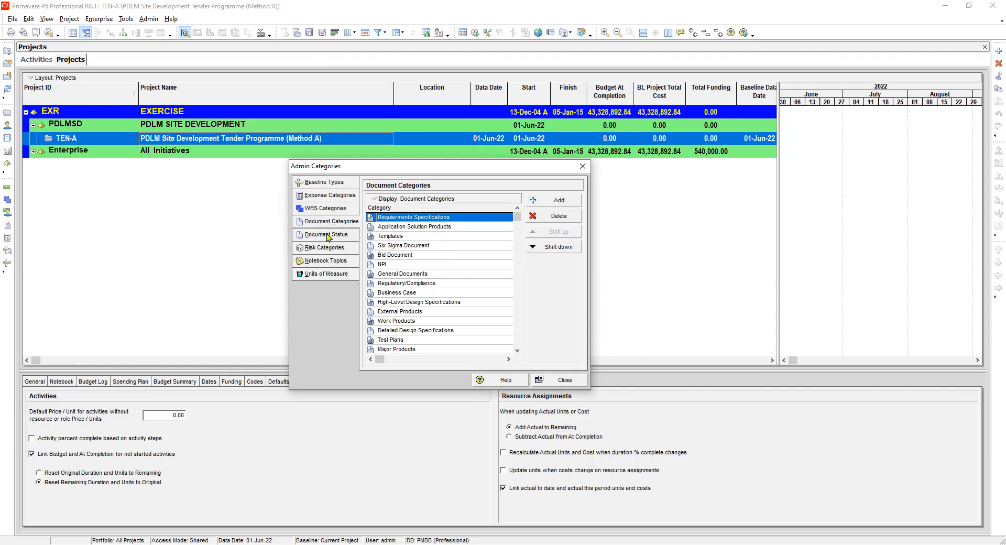
# Review the document status codes, risk categories, notebook topics and units of measure, and close the admin categories.
pyautogui.click(331, 232)
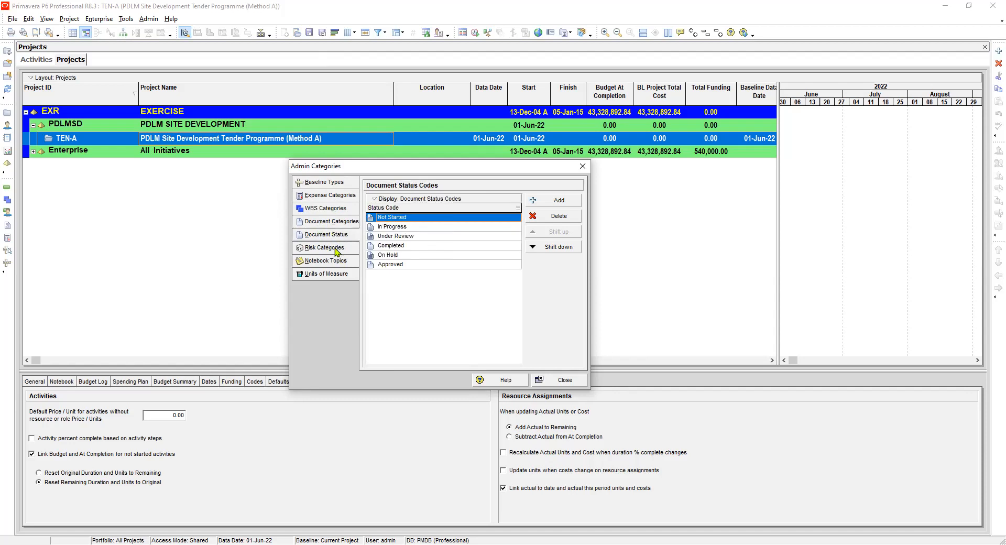
pyautogui.click(336, 251)
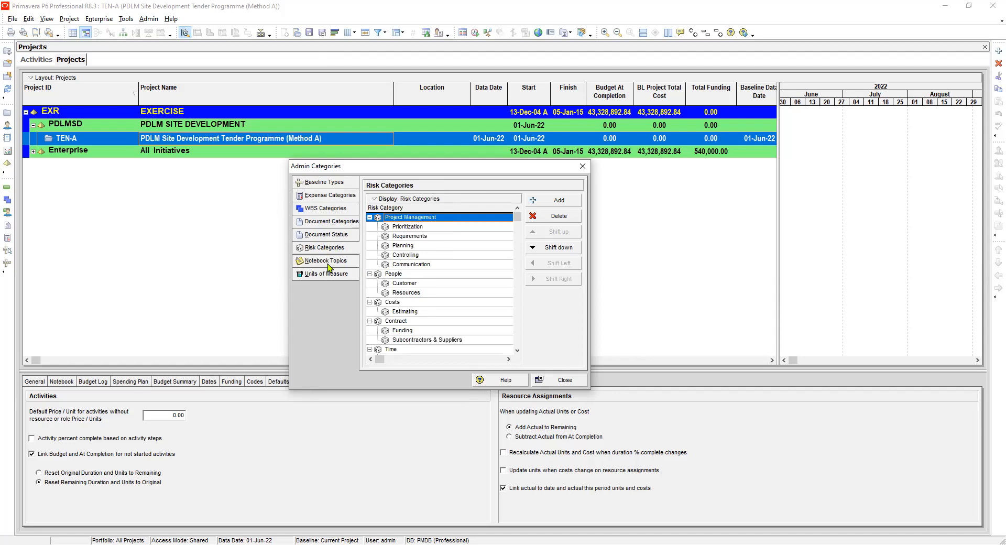
pyautogui.click(332, 261)
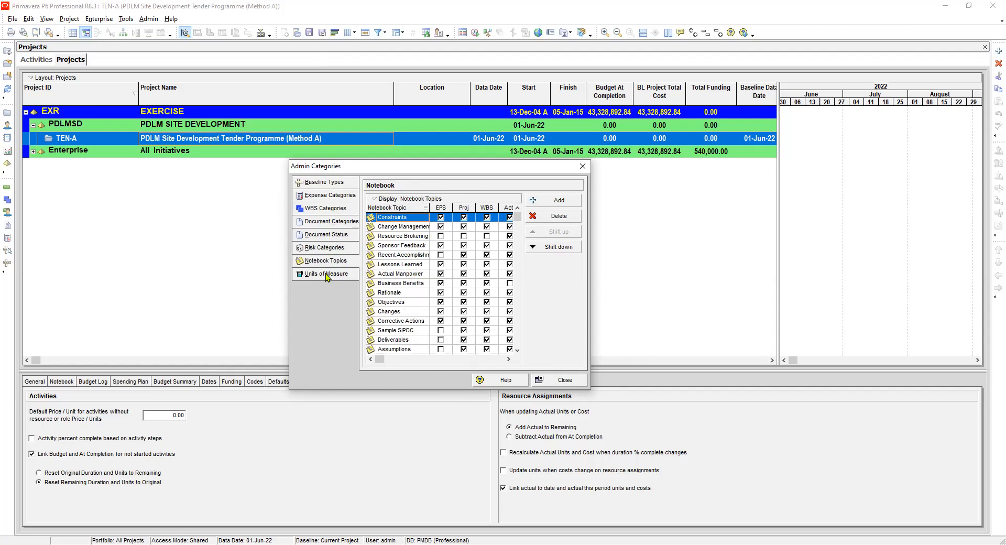
pyautogui.click(325, 272)
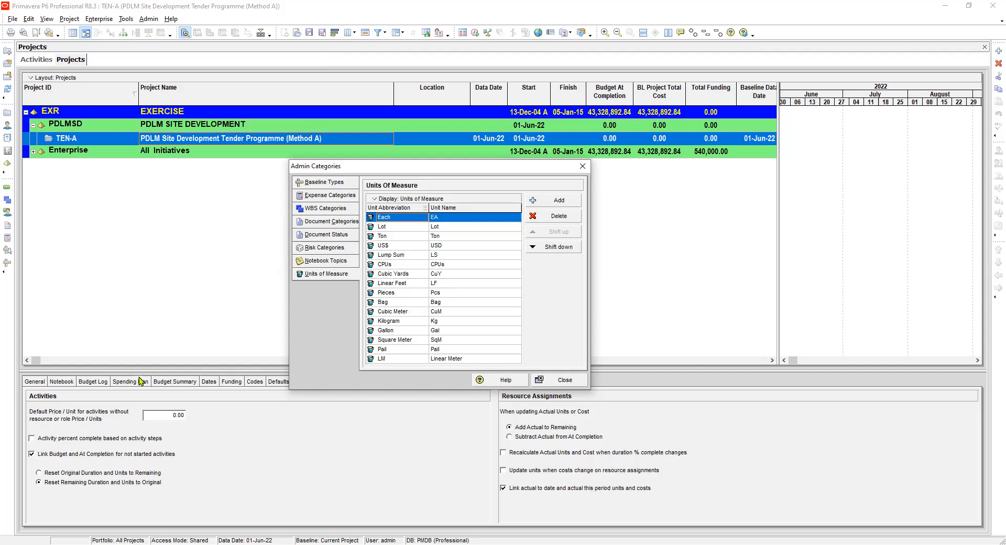
pyautogui.click(574, 379)
# Open the currencies, review the appearance and general details of the US Dollar base currency, and close them.
pyautogui.click(149, 19)
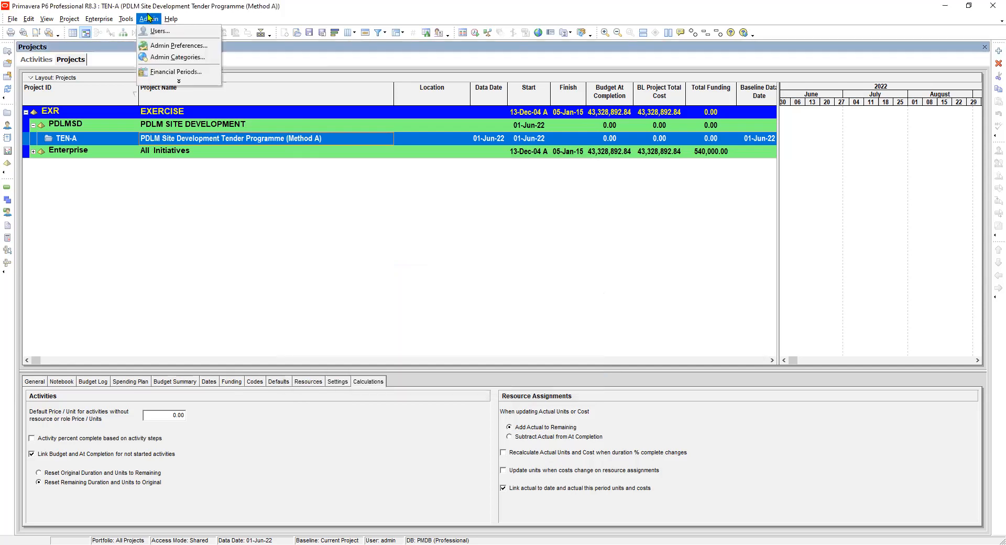
pyautogui.click(170, 83)
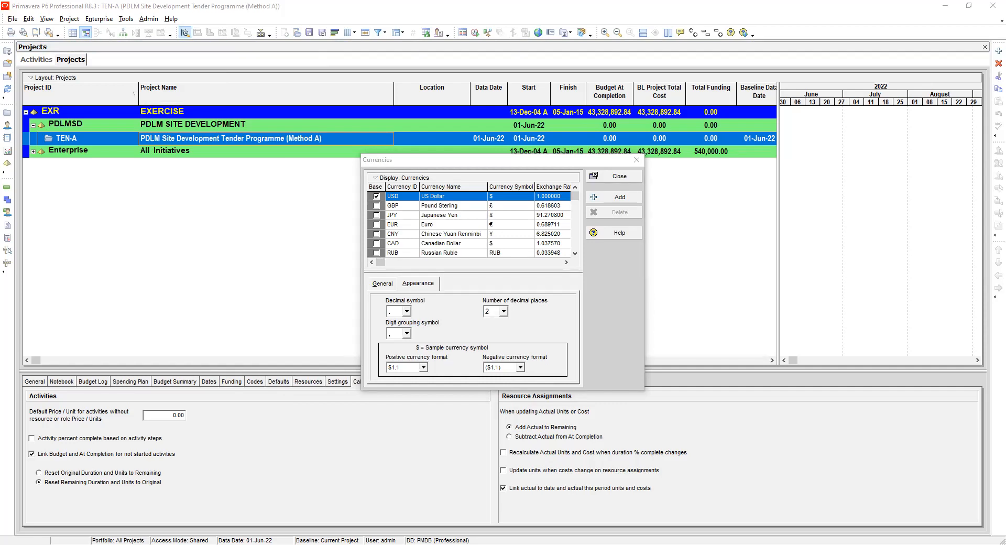
pyautogui.click(288, 342)
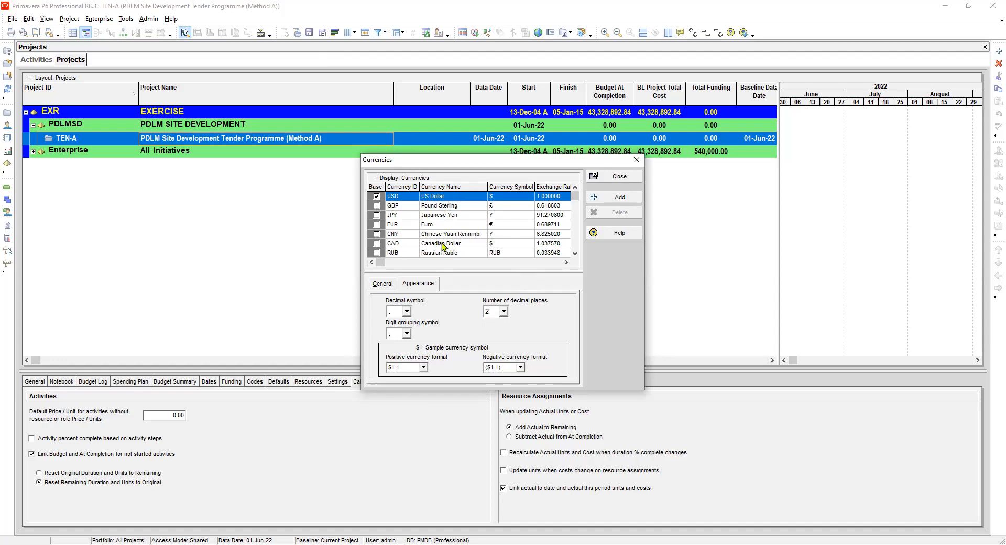
pyautogui.click(382, 283)
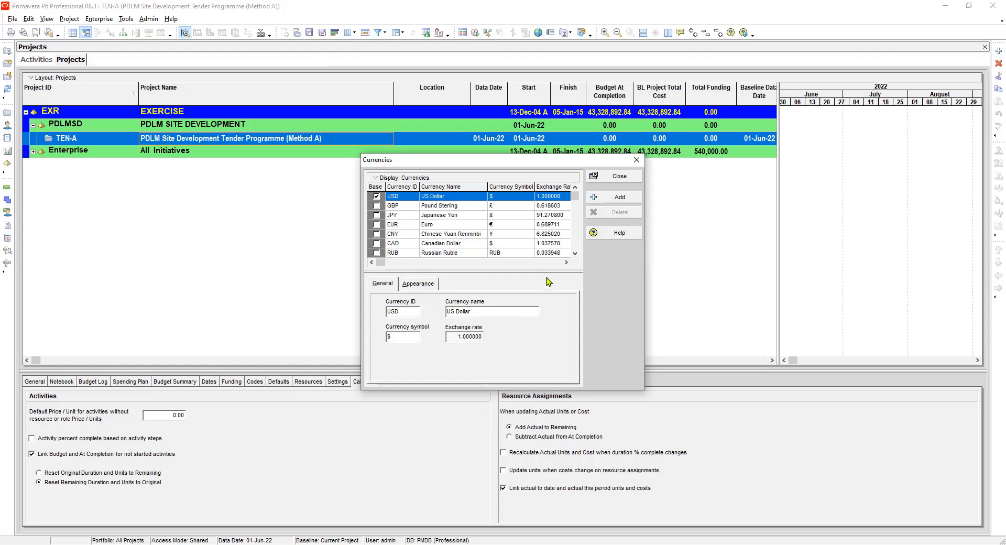
pyautogui.click(613, 178)
# Open the financial periods and set the batch creation interval to every 1 month.
pyautogui.click(148, 18)
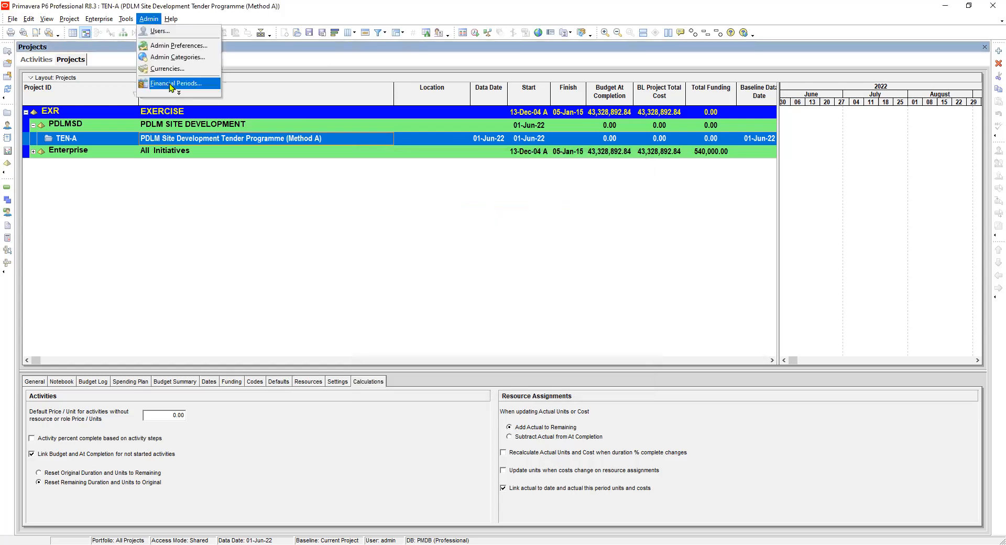
pyautogui.press('Return')
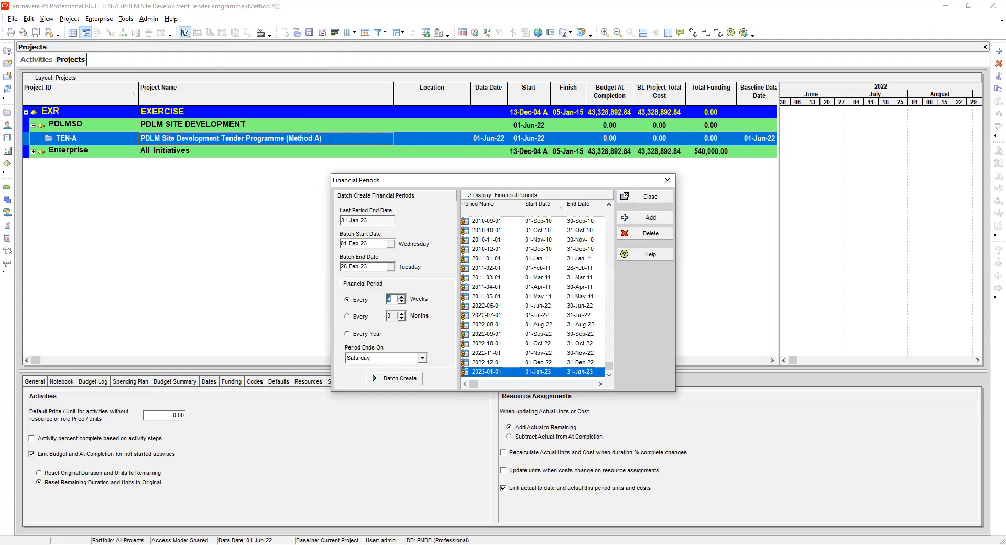
pyautogui.moveTo(471, 180); pyautogui.dragTo(400, 123)
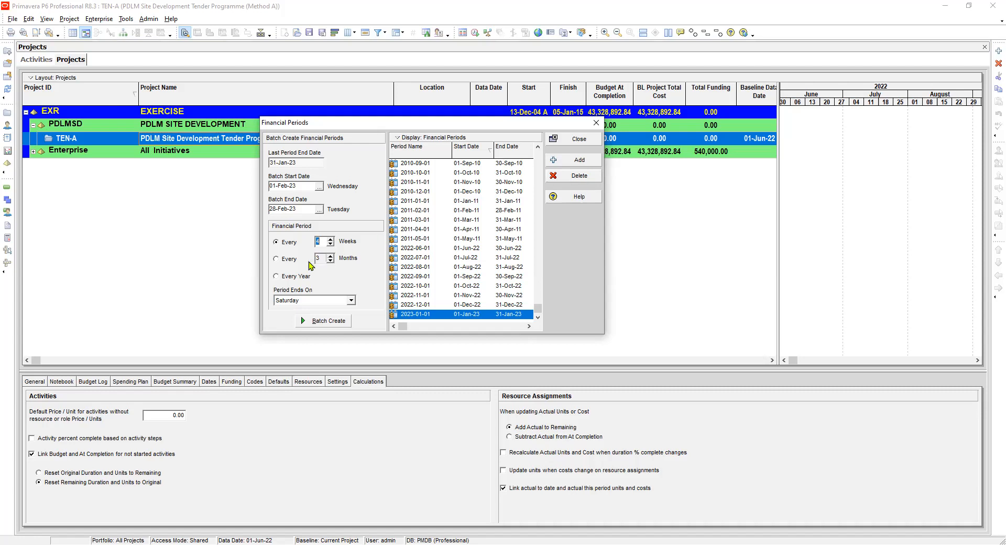
pyautogui.click(278, 259)
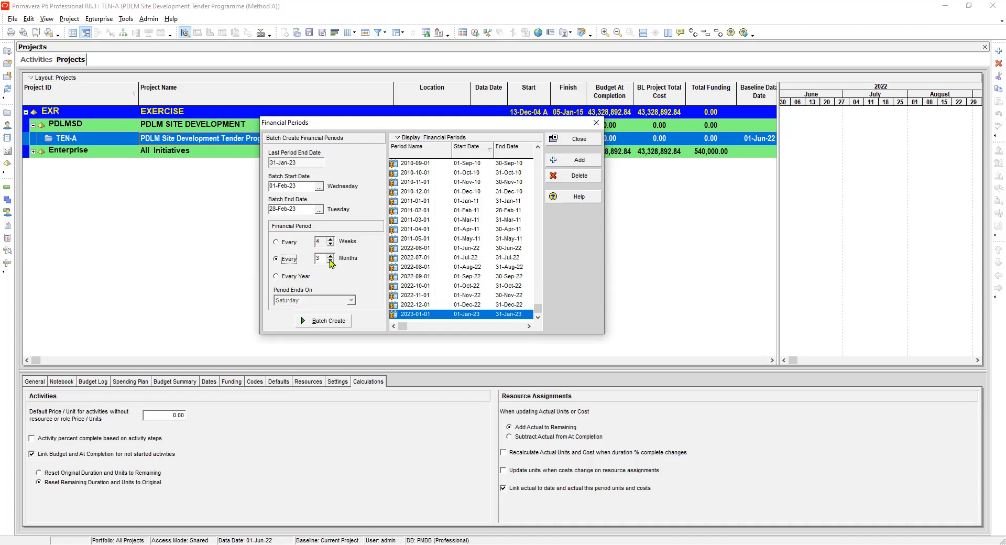
pyautogui.click(330, 261)
pyautogui.click(330, 261)
# Examine the monthly financial periods from June 2022 to January 2023.
pyautogui.click(513, 248)
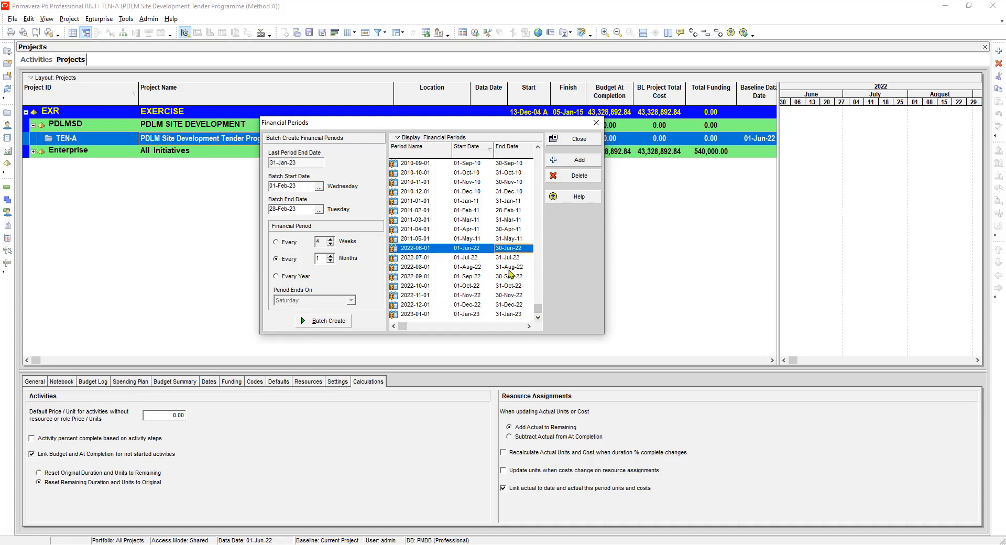
pyautogui.keyDown('shift'); pyautogui.click(509, 315); pyautogui.keyUp('shift')
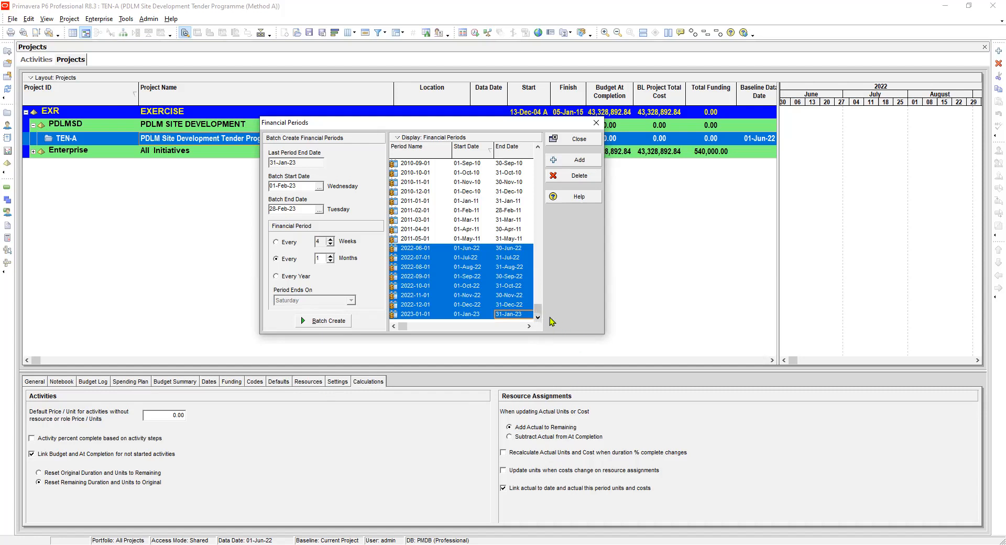
pyautogui.click(425, 316)
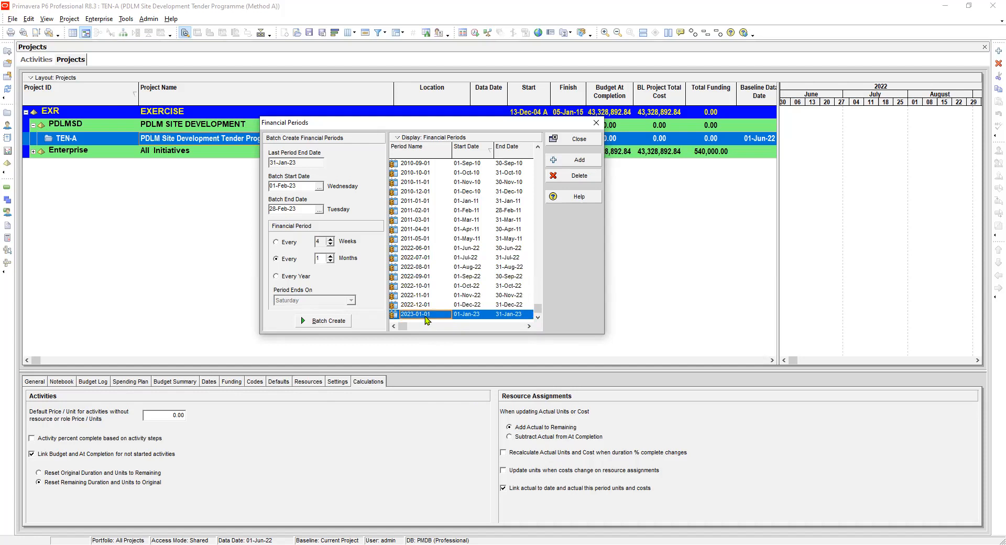
# Add a single financial period starting 01-Feb-23 and ending 28-Feb-23.
pyautogui.click(470, 316)
pyautogui.click(580, 161)
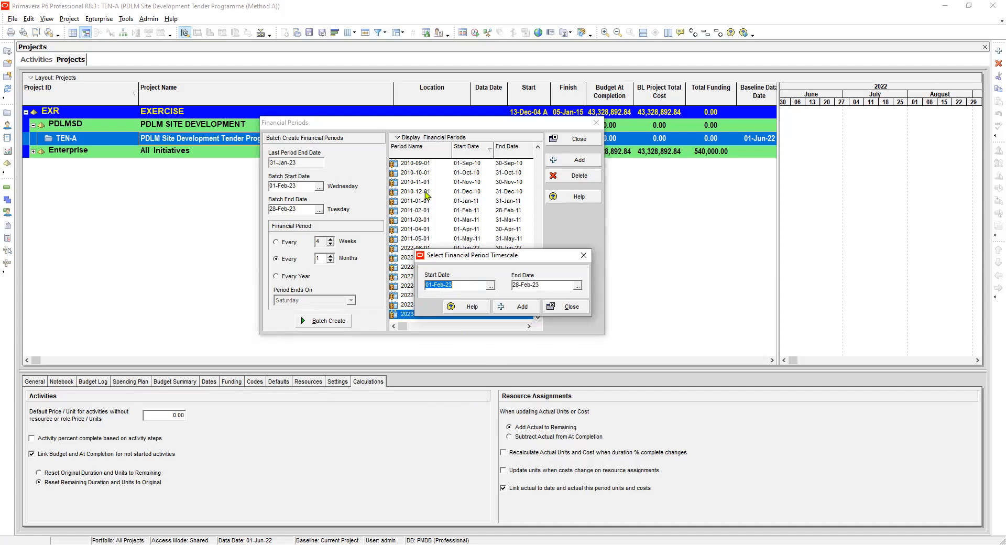
pyautogui.moveTo(494, 253); pyautogui.dragTo(425, 192)
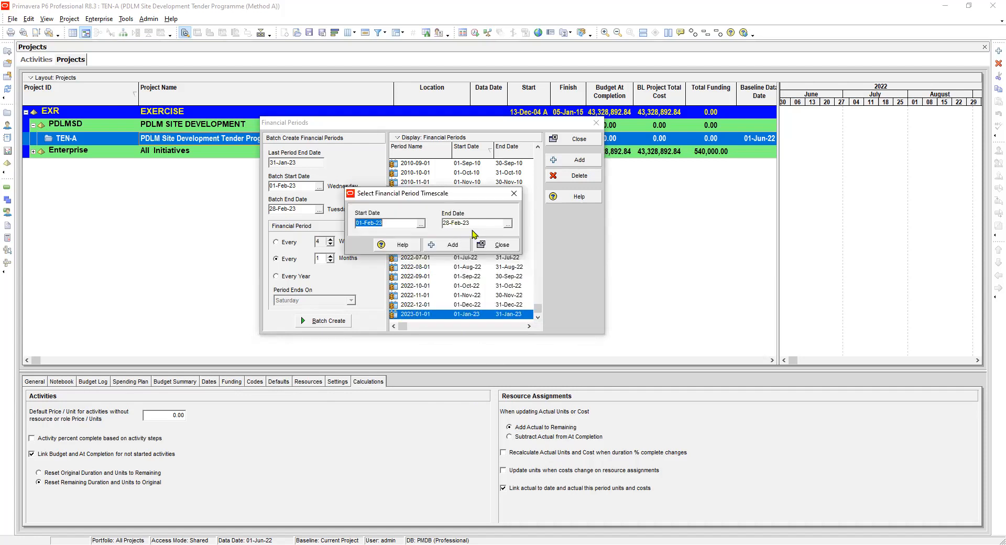
pyautogui.click(508, 224)
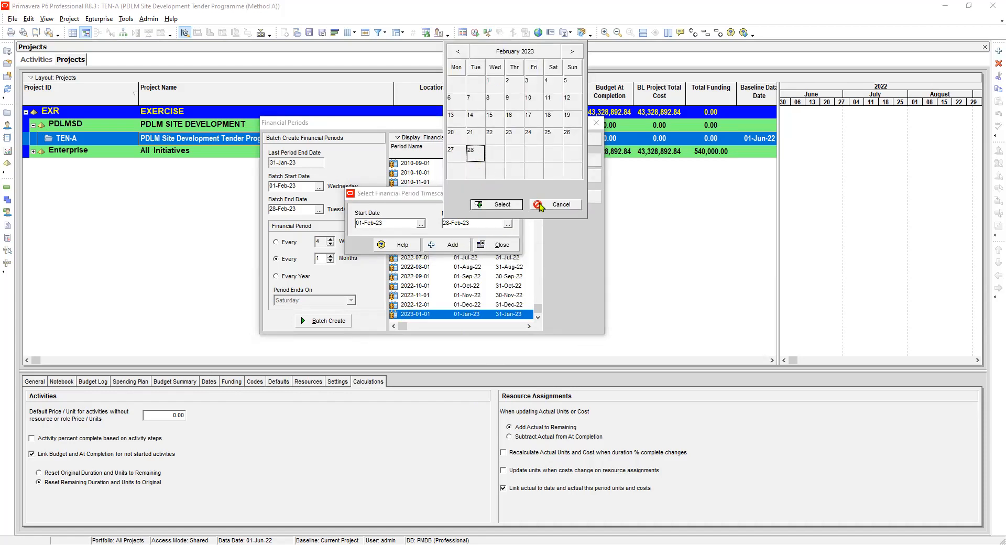
pyautogui.click(496, 205)
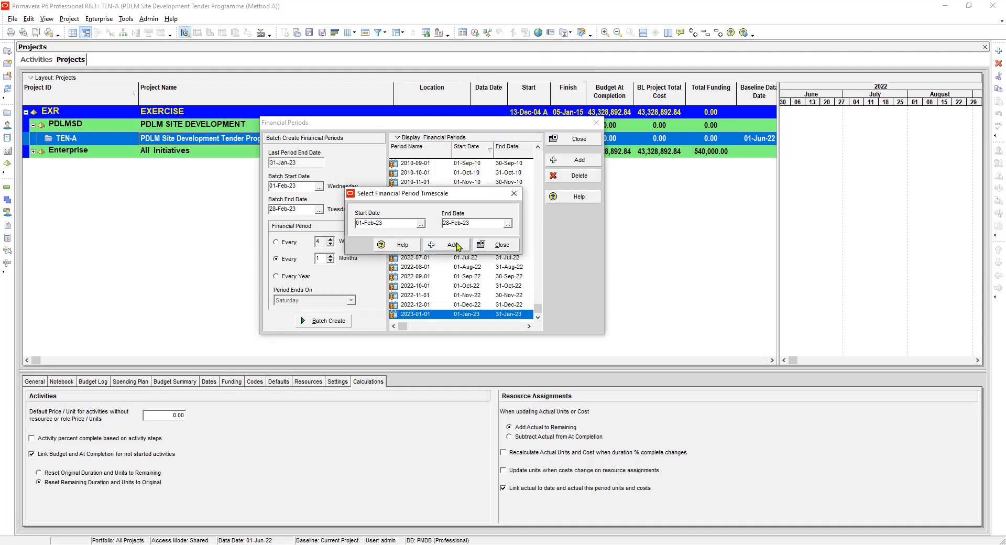
pyautogui.click(454, 243)
pyautogui.click(500, 244)
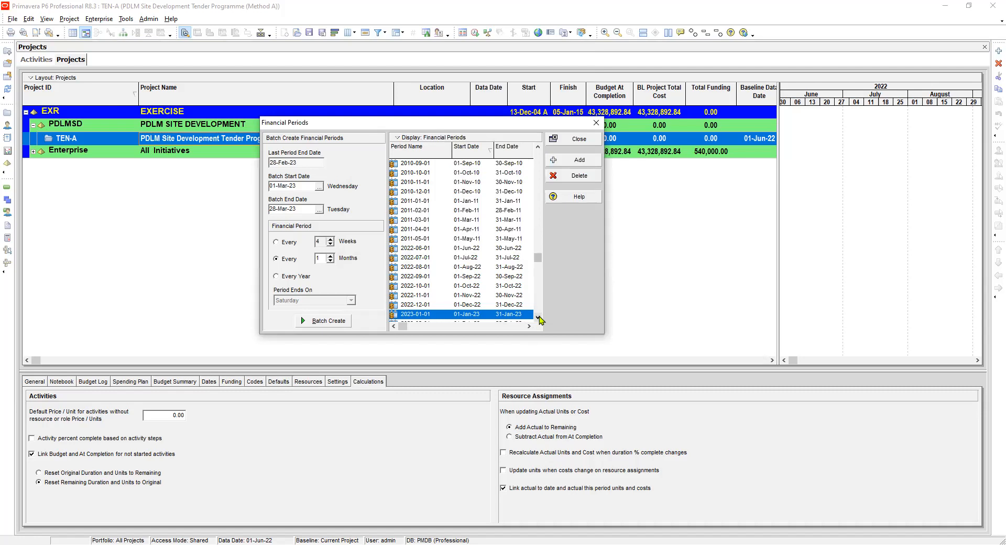
pyautogui.click(537, 317)
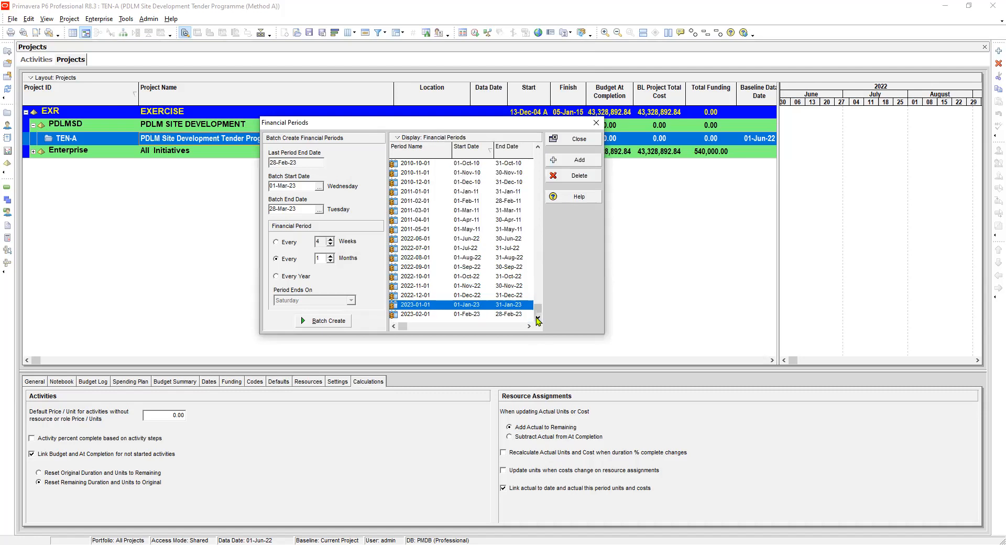
# Add another financial period starting 01-Mar-23 and ending 31-Mar-23.
pyautogui.click(470, 314)
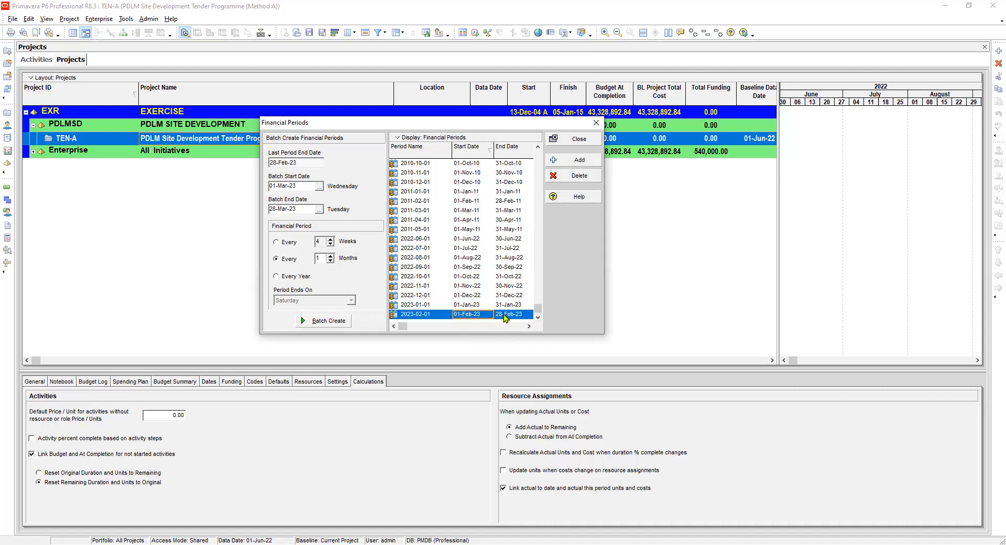
pyautogui.click(575, 162)
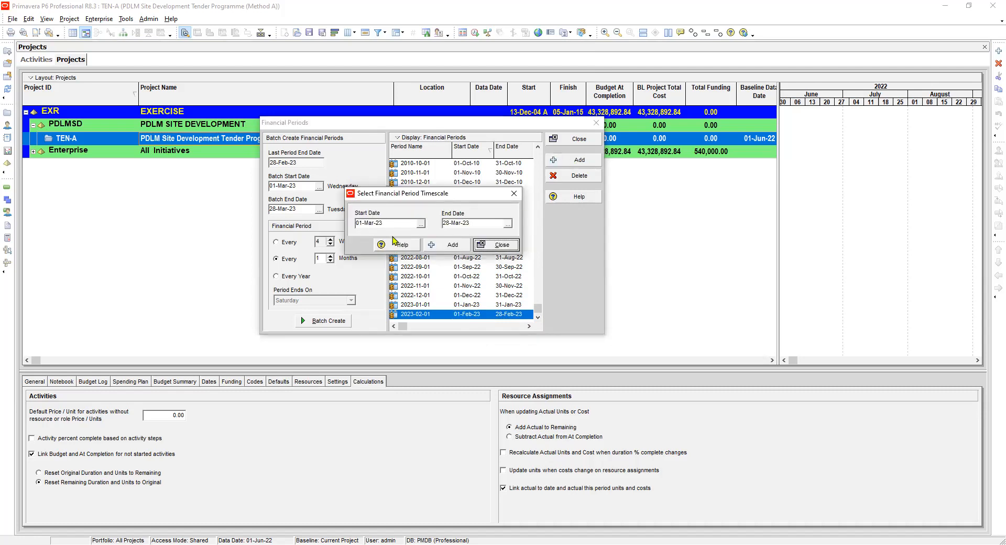
pyautogui.click(390, 222)
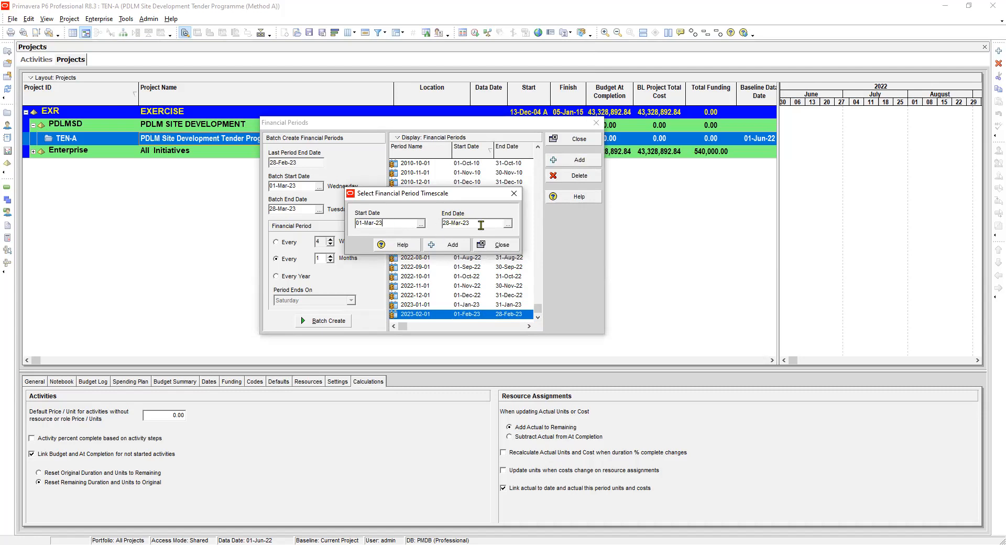
pyautogui.click(508, 227)
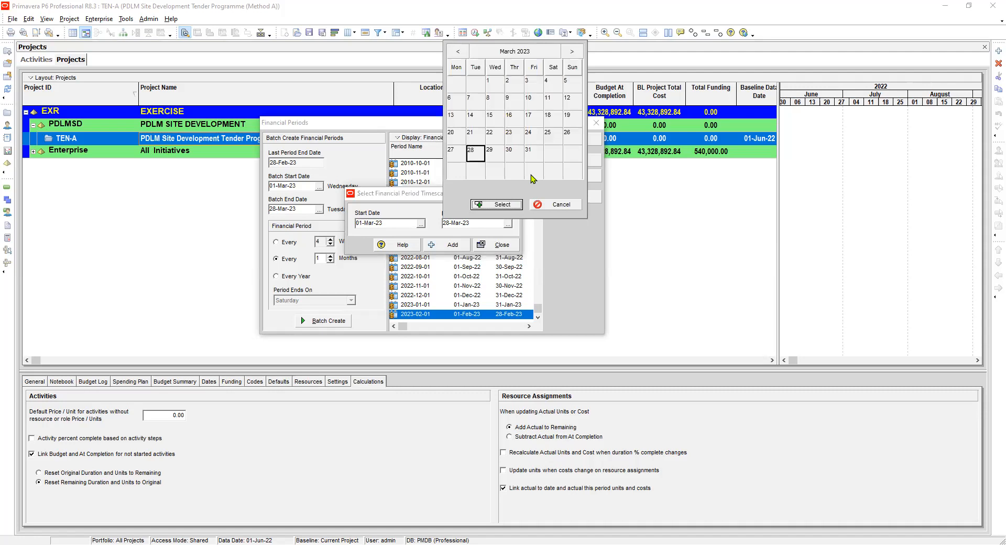
pyautogui.click(532, 156)
pyautogui.click(498, 204)
pyautogui.click(451, 245)
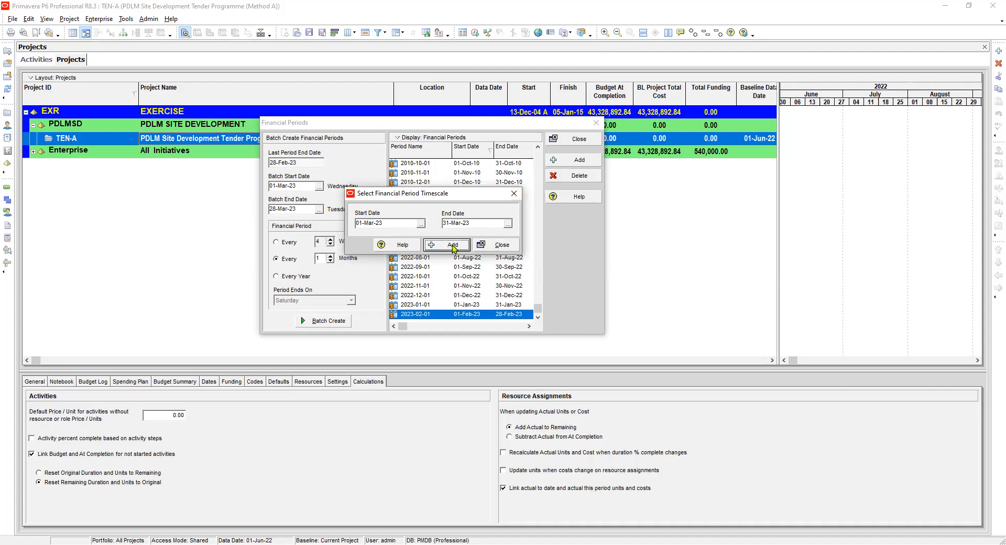
pyautogui.click(506, 247)
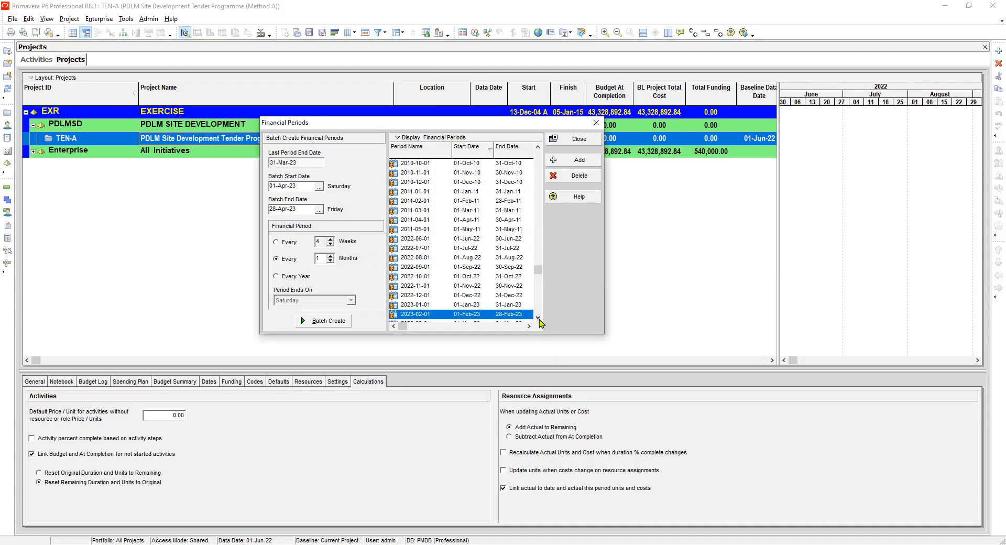
# Check the new March 2023 period in the list, close the financial periods and dismiss the resulting message.
pyautogui.click(537, 316)
pyautogui.click(492, 315)
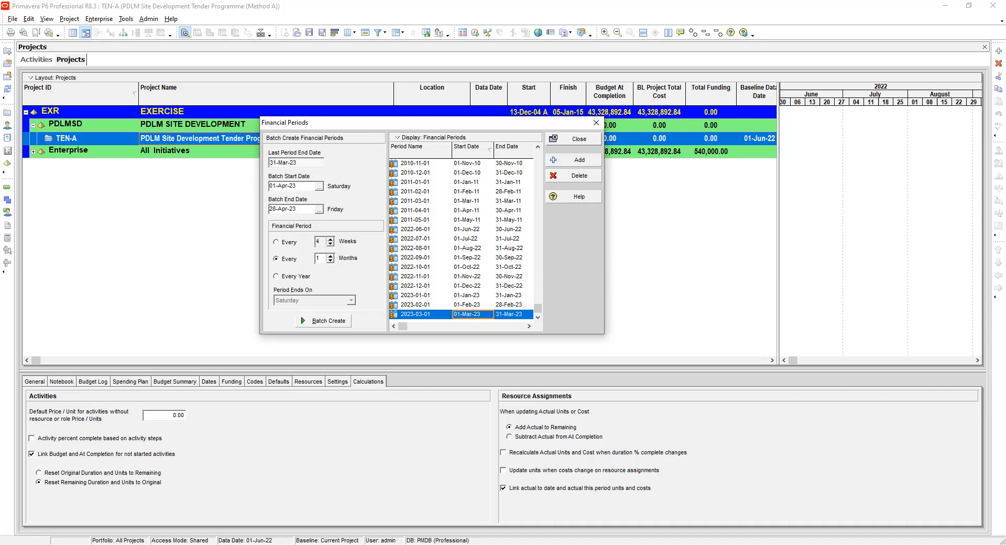
pyautogui.click(574, 139)
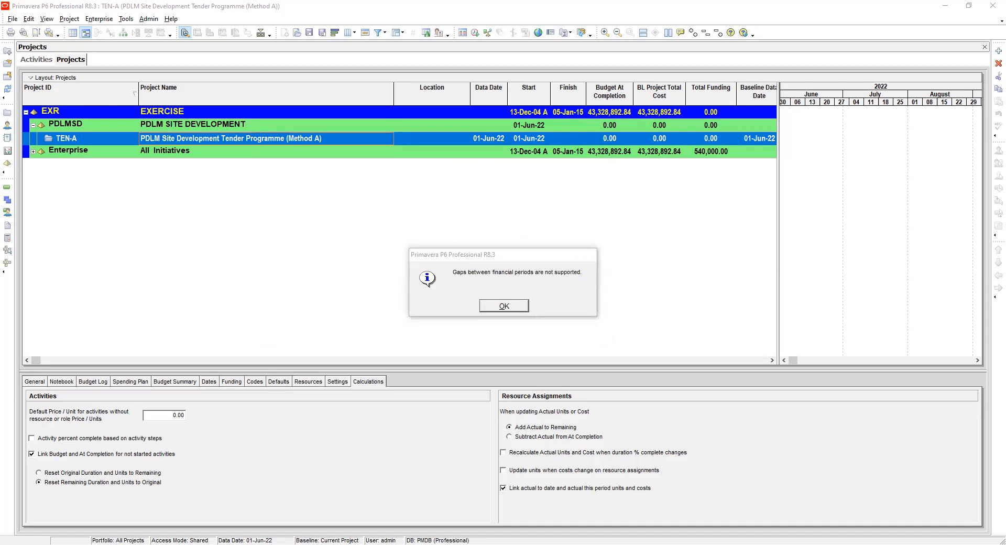
pyautogui.click(507, 306)
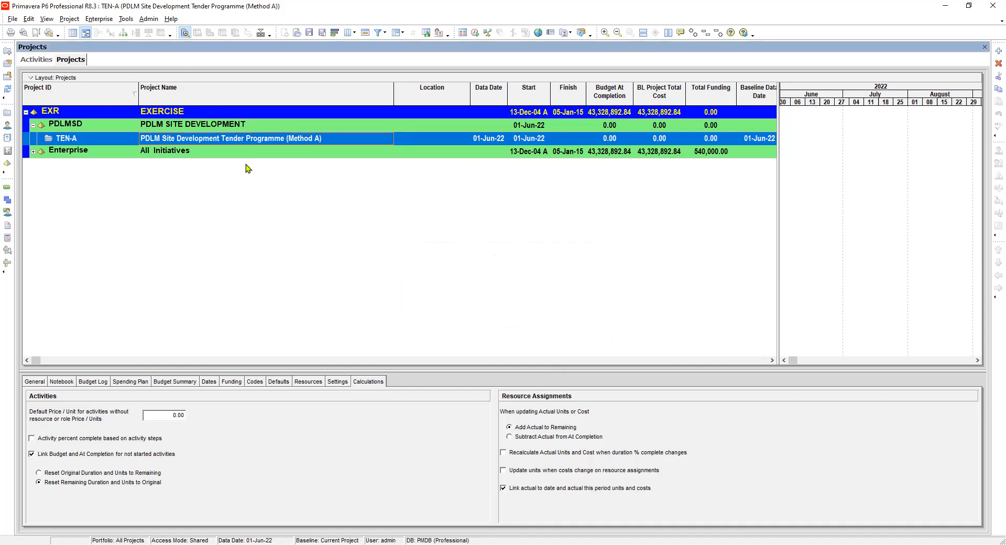
# Review the TEN-A project's general details, notebook, spending plan, budget summary and funding sources.
pyautogui.click(118, 138)
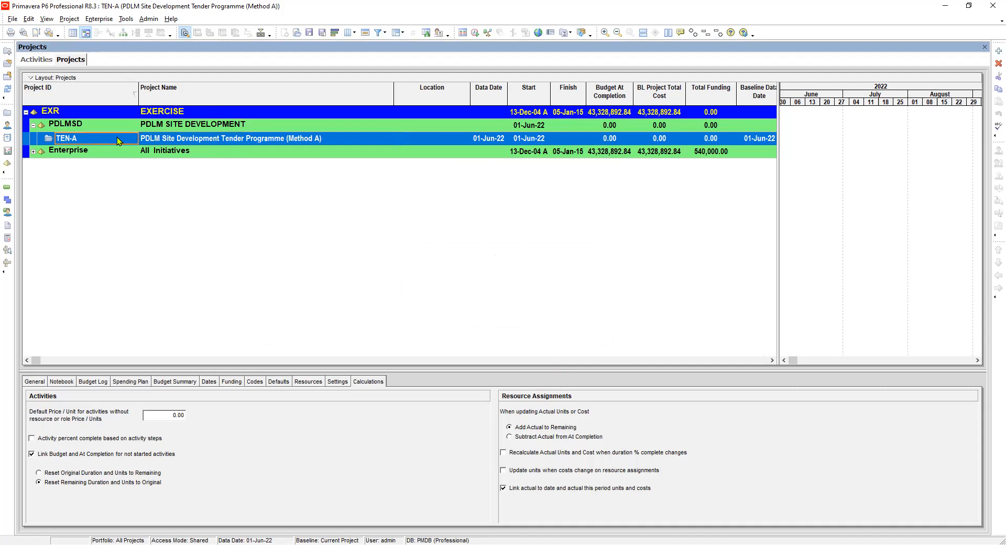
pyautogui.click(175, 139)
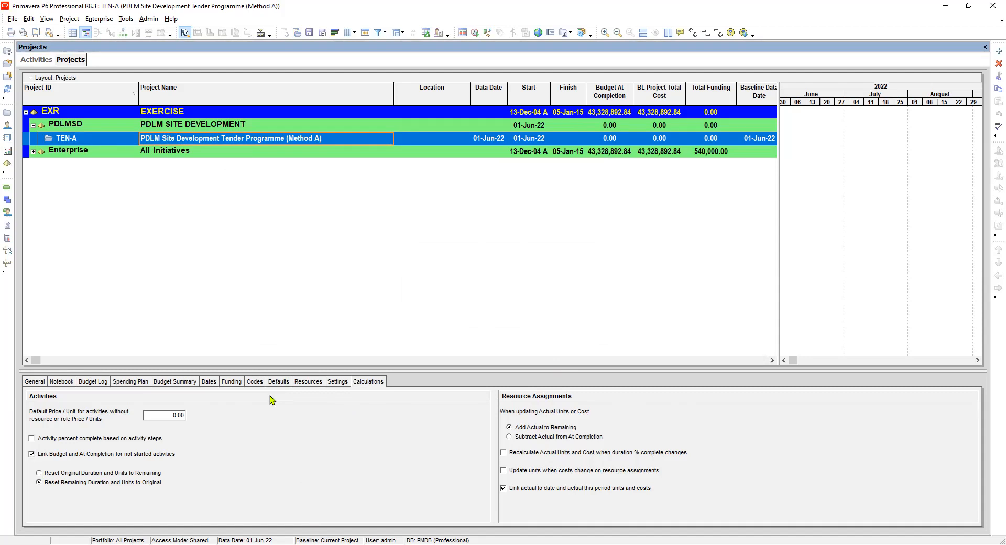
pyautogui.click(35, 385)
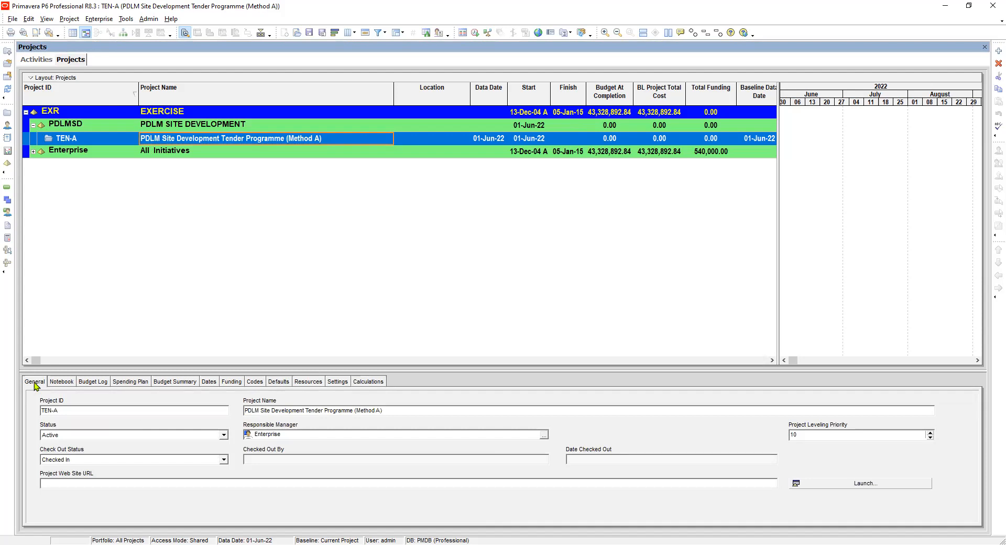
pyautogui.click(62, 381)
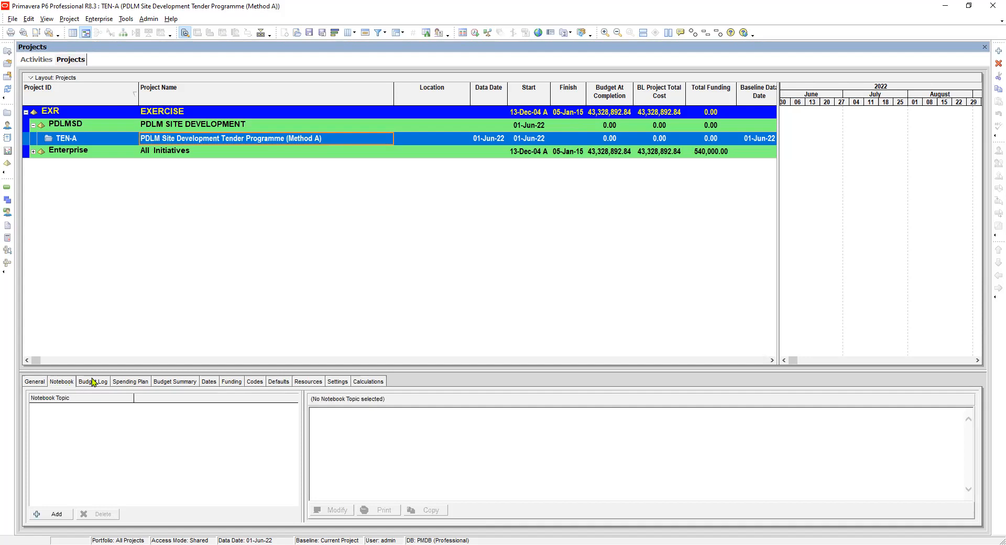
pyautogui.click(132, 383)
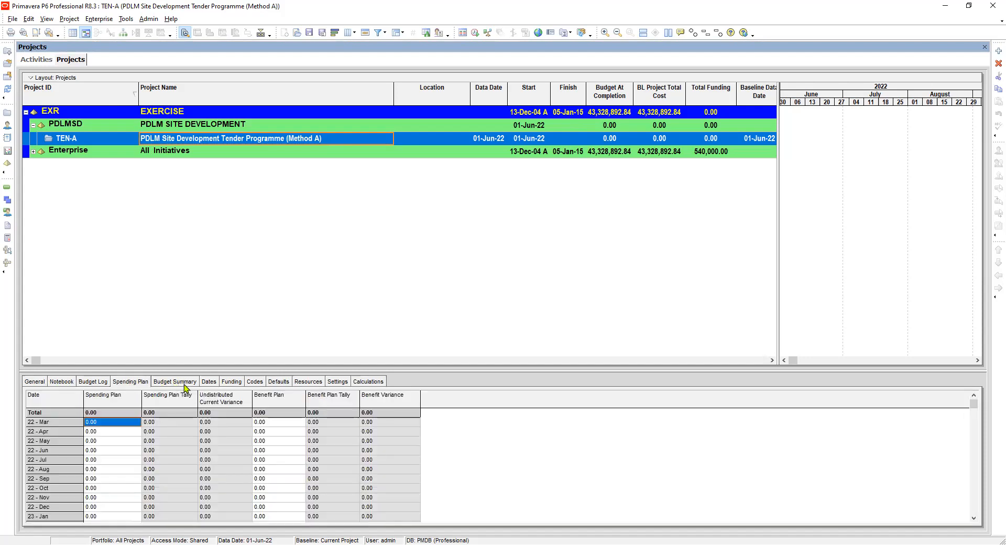
pyautogui.click(184, 385)
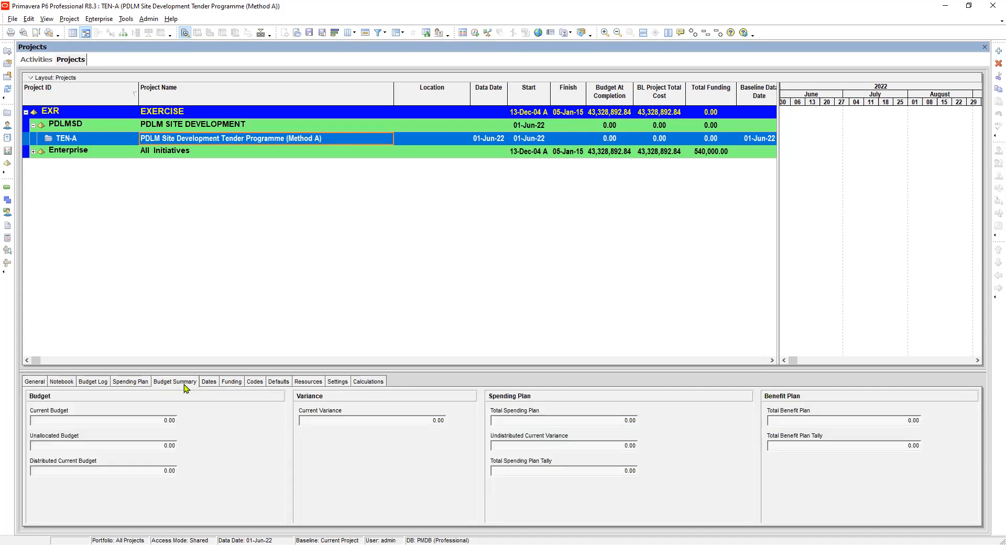
pyautogui.click(235, 382)
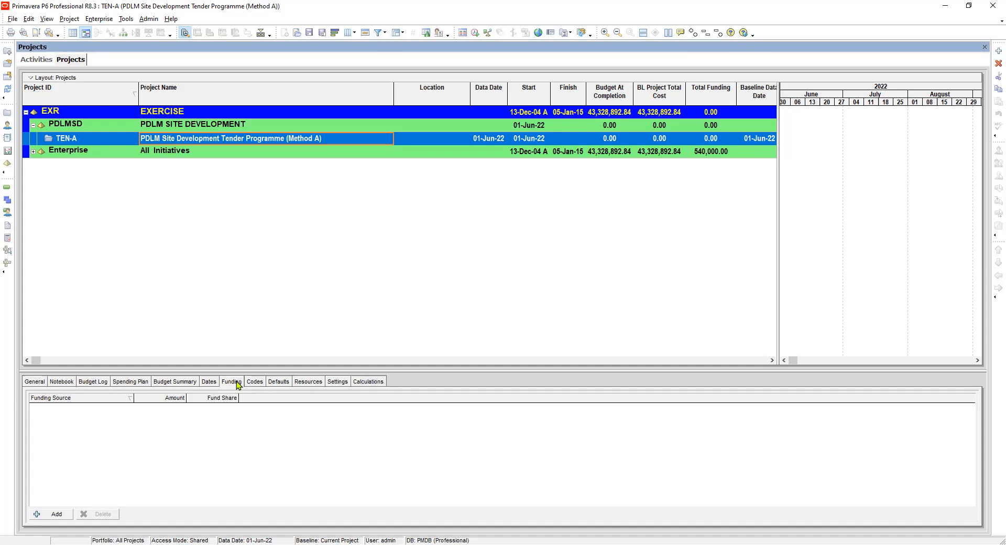
# Review the TEN-A project's schedule dates, assigned project codes and defaults for new activities.
pyautogui.click(210, 384)
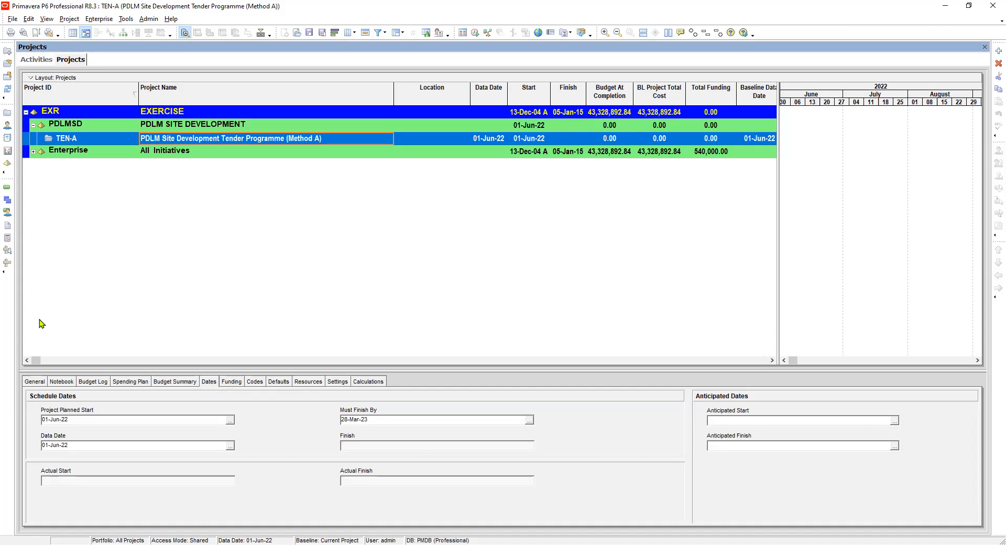
pyautogui.click(91, 418)
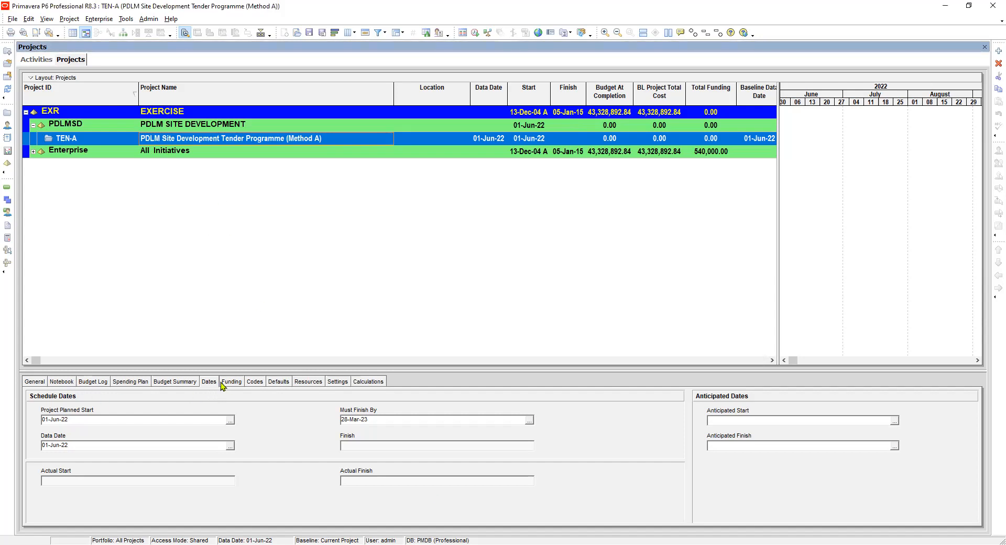
pyautogui.click(255, 381)
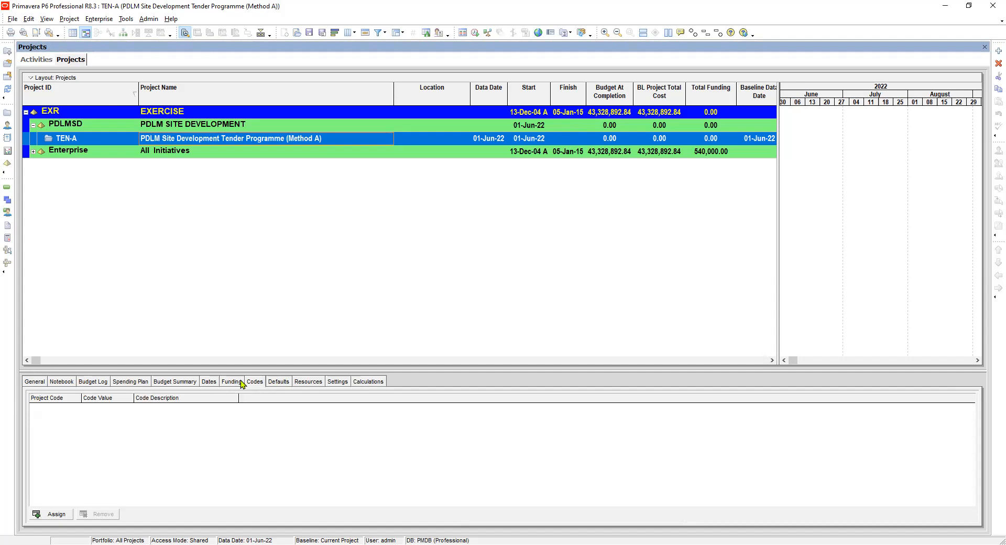
pyautogui.click(281, 384)
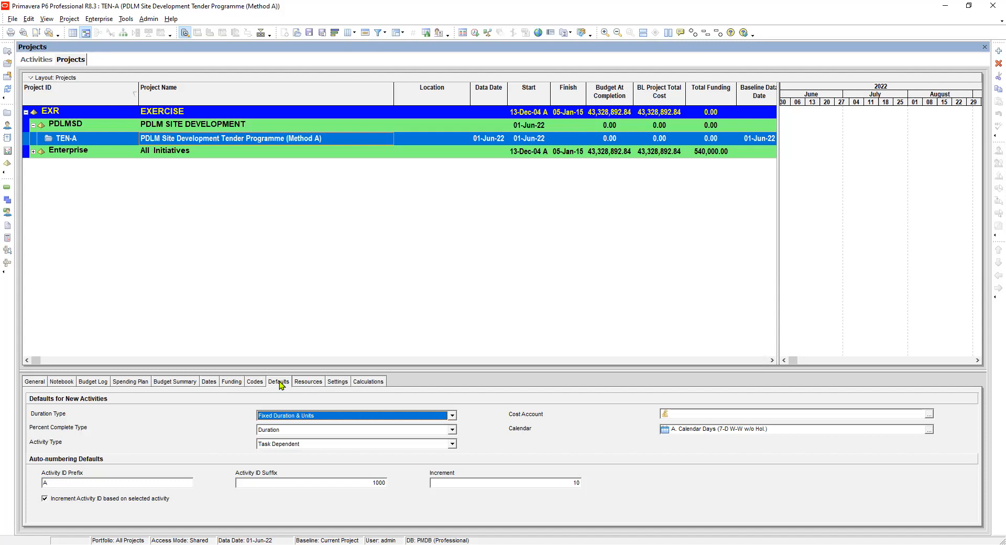
# Disable assigning resources to the same activity more than once in the TEN-A project's resource options.
pyautogui.click(308, 383)
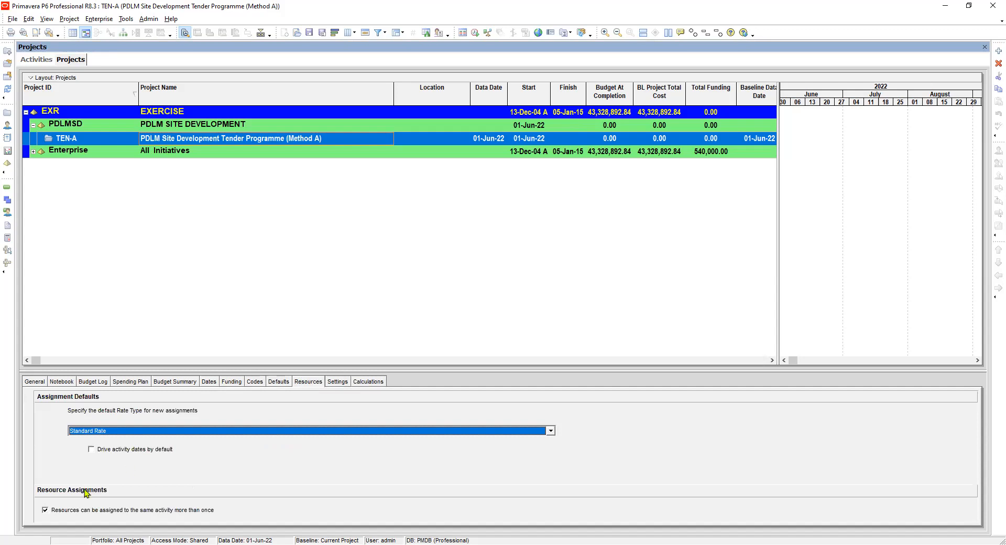
pyautogui.click(46, 510)
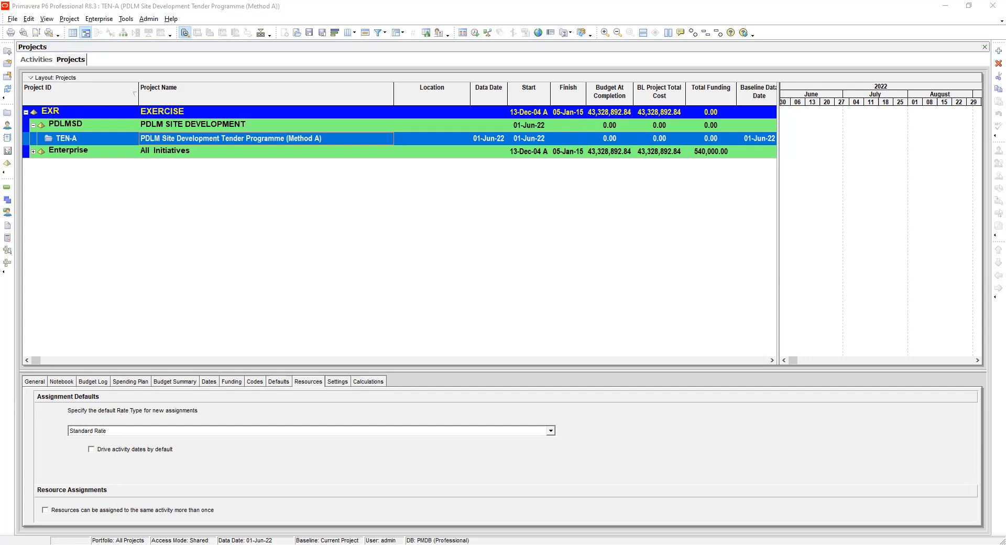
# Review the TEN-A project's summarization, critical activity and earned value settings, and its activity and resource calculation options.
pyautogui.click(335, 382)
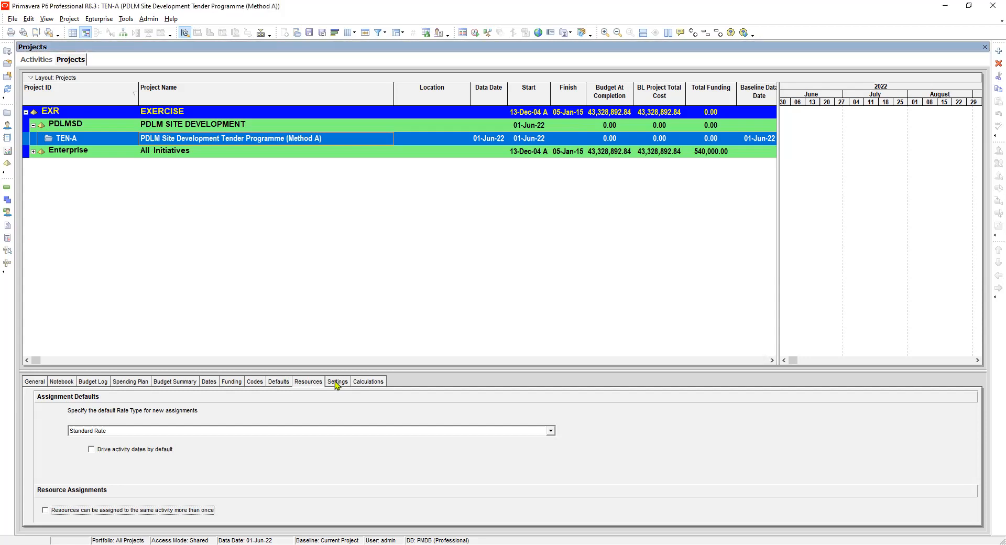
pyautogui.click(334, 381)
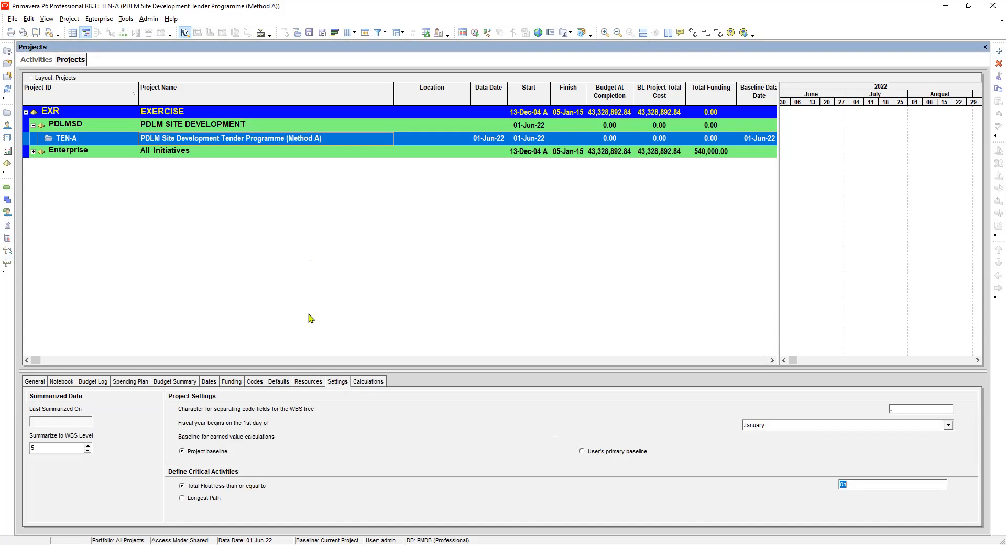
pyautogui.click(368, 382)
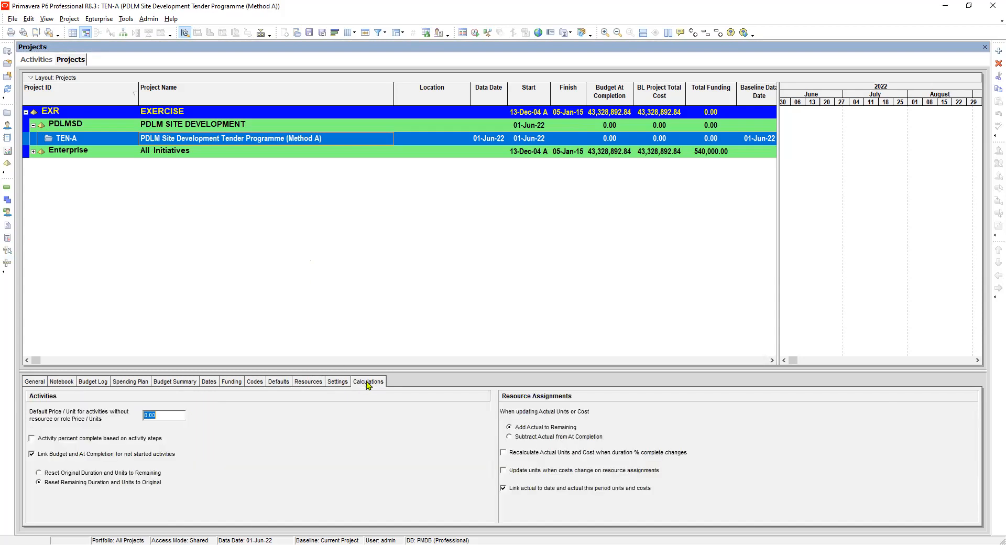